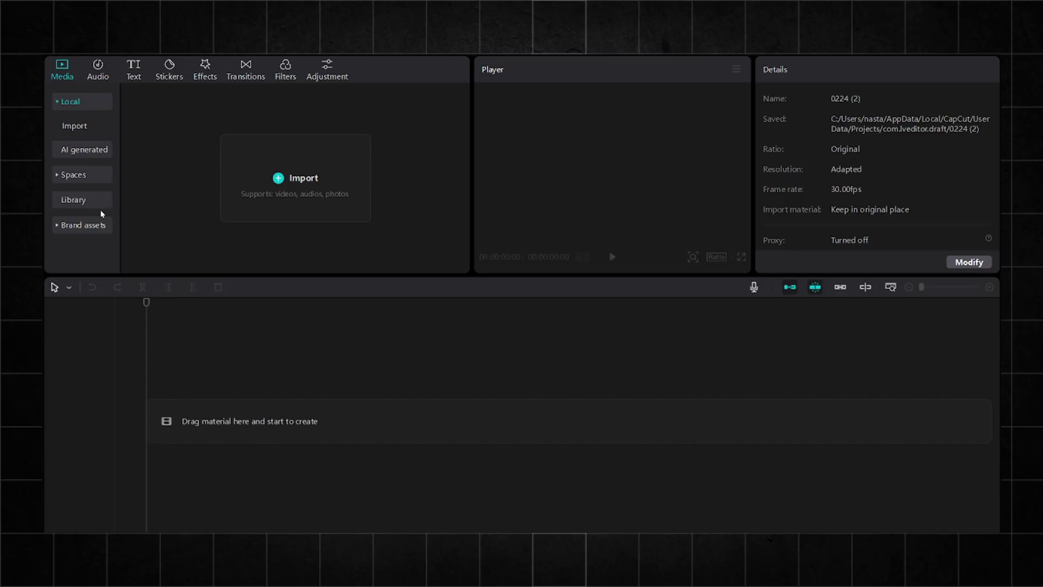
Add the white clip from the Library's Trending stock media to the start of the empty timeline
click(87, 205)
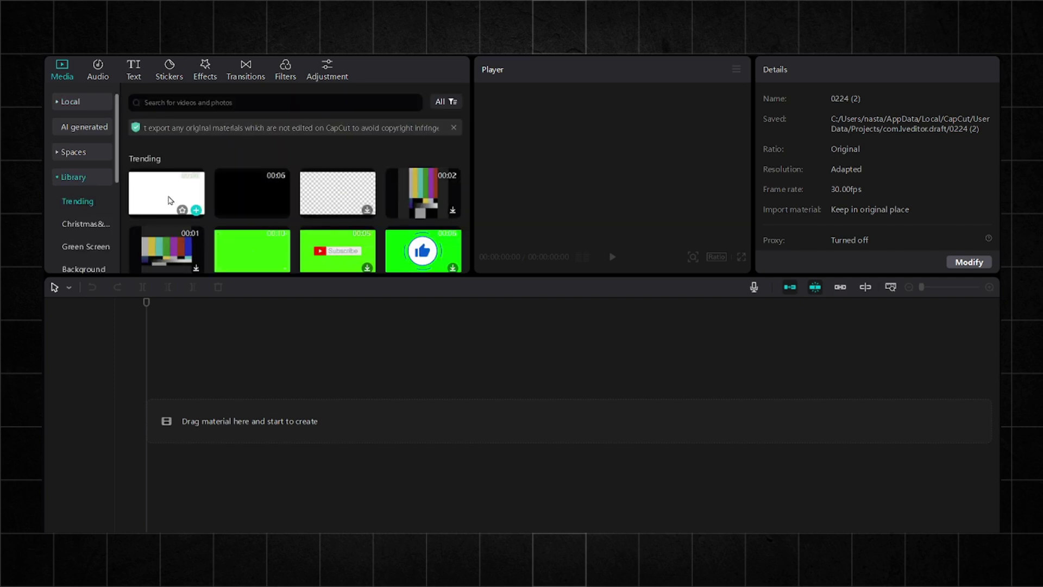
drag(166, 193, 169, 422)
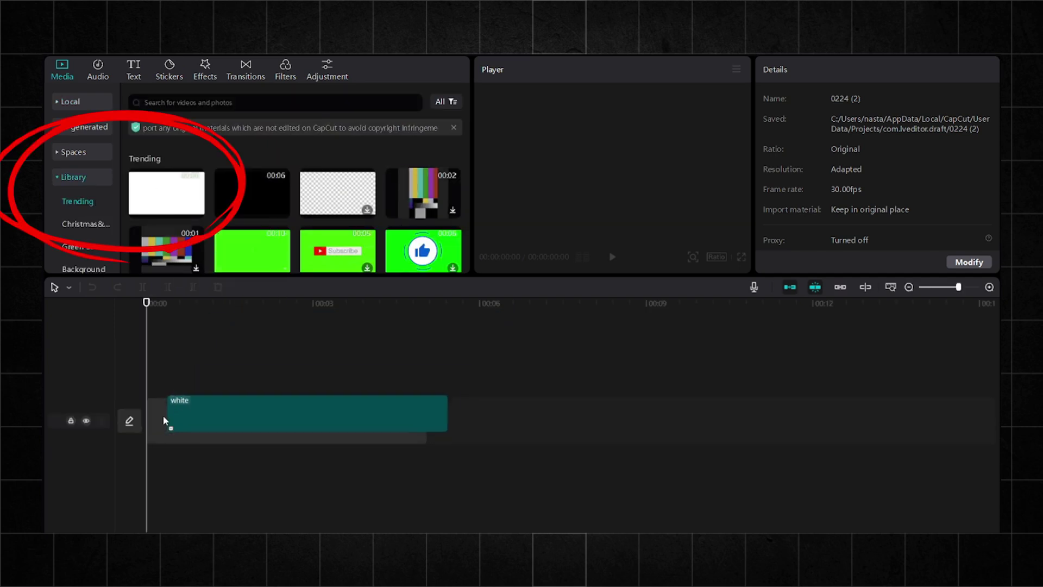
click(190, 402)
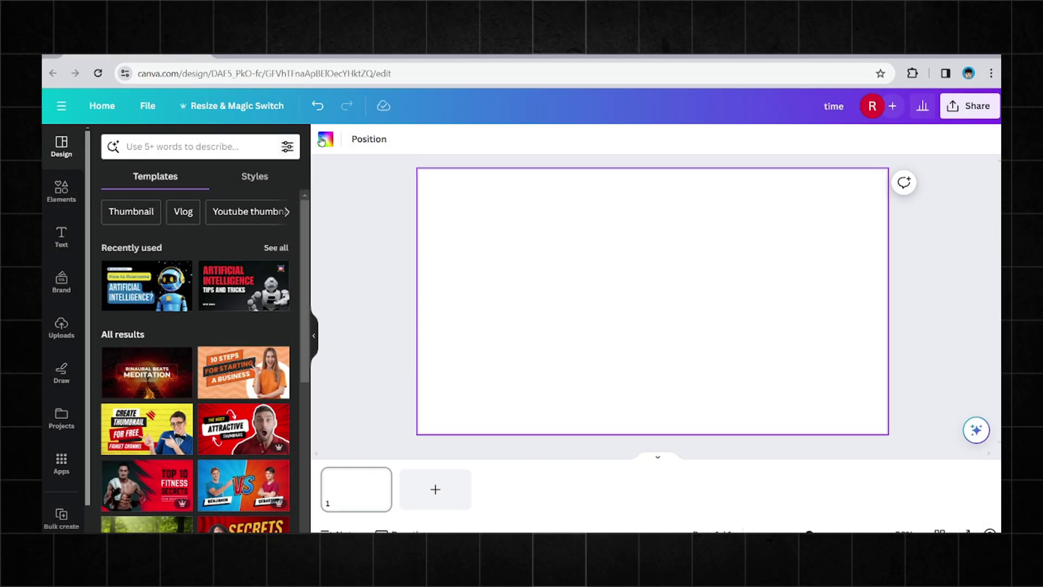
In Canva, fill the blank page's background with a solid bright green
click(325, 139)
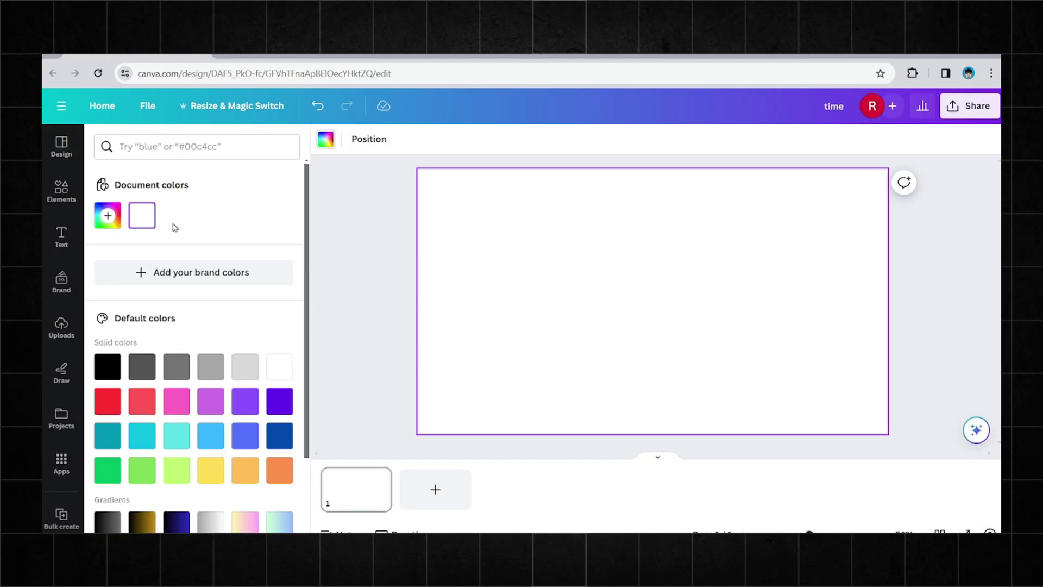
click(108, 216)
click(161, 353)
click(273, 275)
click(387, 275)
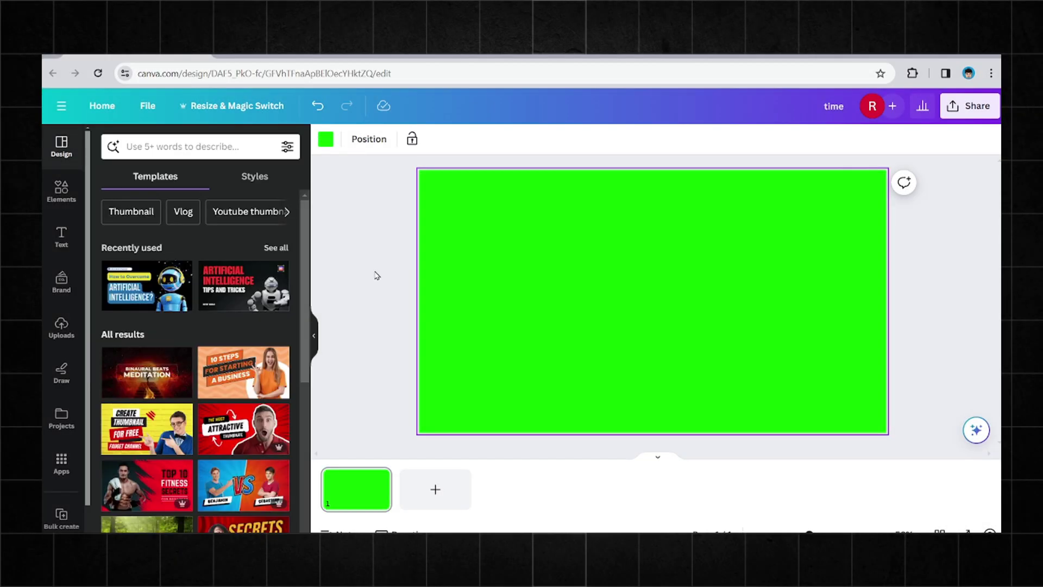
click(367, 272)
Add a rounded square shape, stretch it into a wide rectangle and centre it on the green page
click(50, 189)
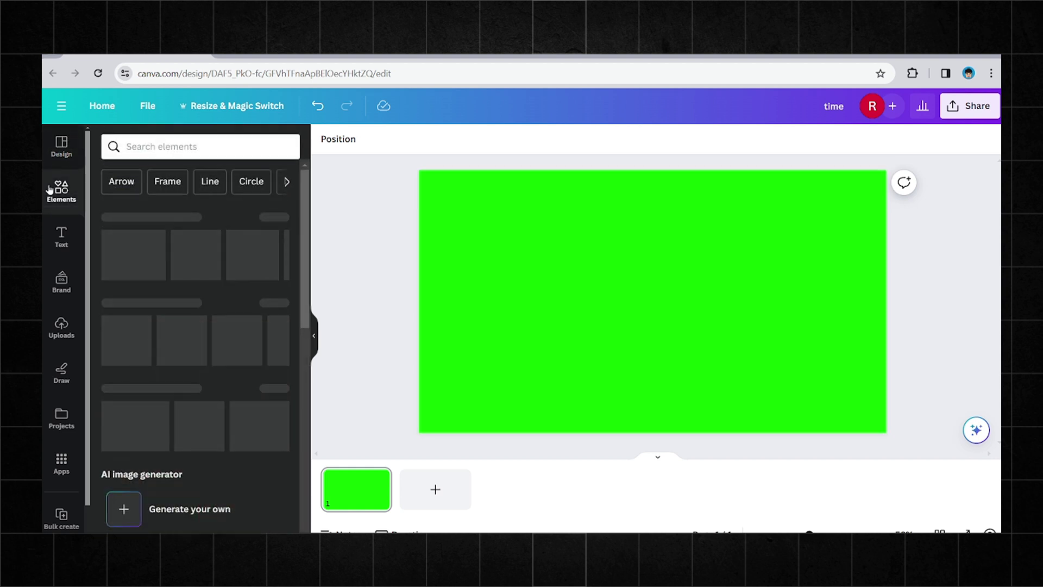
click(167, 343)
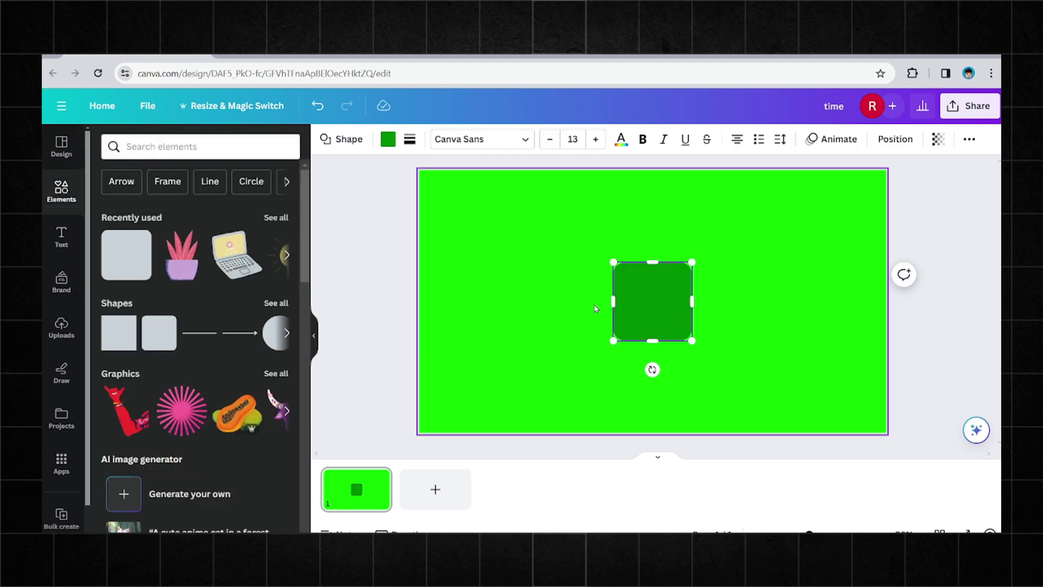
drag(611, 301, 533, 301)
drag(621, 309, 660, 314)
Change the rounded rectangle's fill to a solid saturated blue
click(387, 140)
click(107, 216)
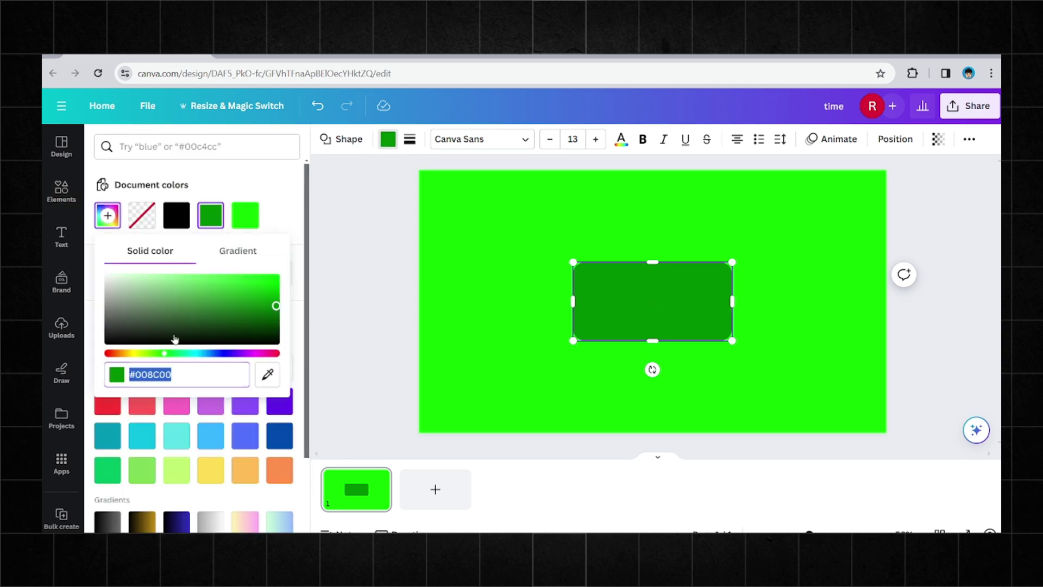
click(214, 353)
click(276, 273)
Rename the design "blue" and download it as a PNG
click(833, 106)
text(blue)
click(968, 106)
click(800, 423)
click(864, 476)
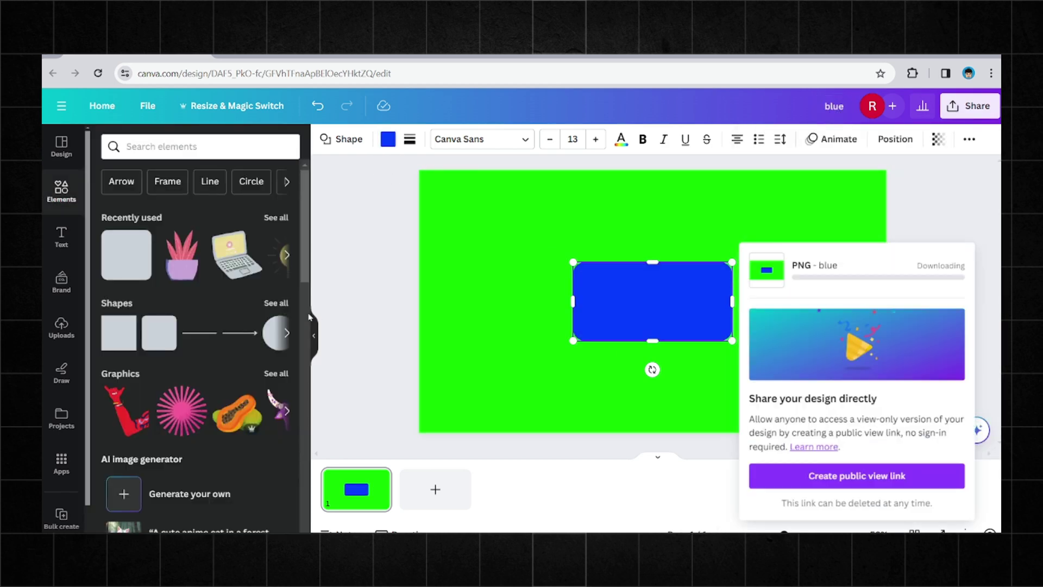
Change the rounded rectangle's fill from the custom solid colours to yellow
click(388, 139)
click(108, 215)
click(139, 353)
click(936, 243)
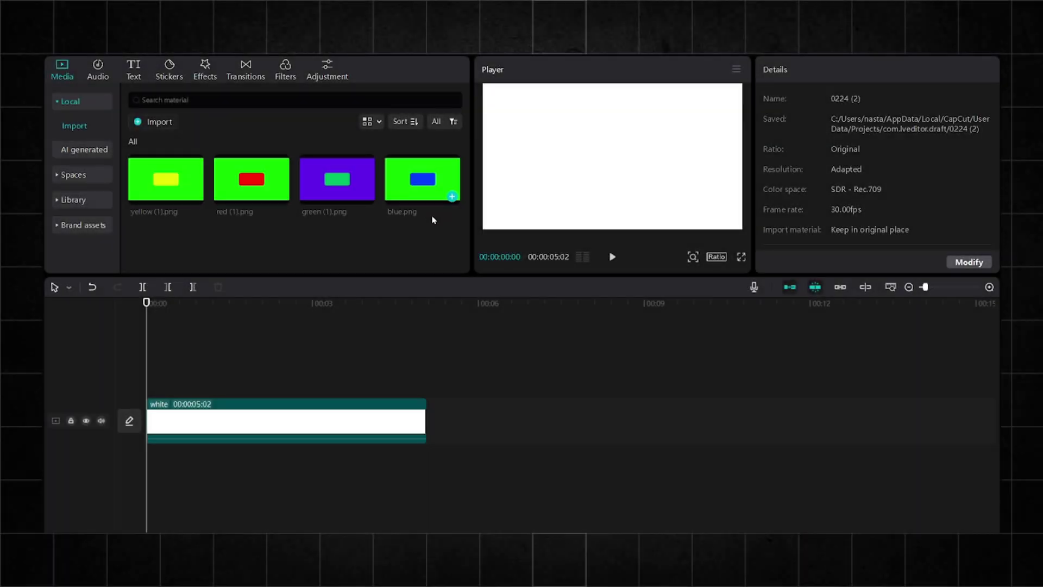
In CapCut, place blue.png above the white clip and key out its green background with chroma key strength 100
drag(428, 195, 154, 380)
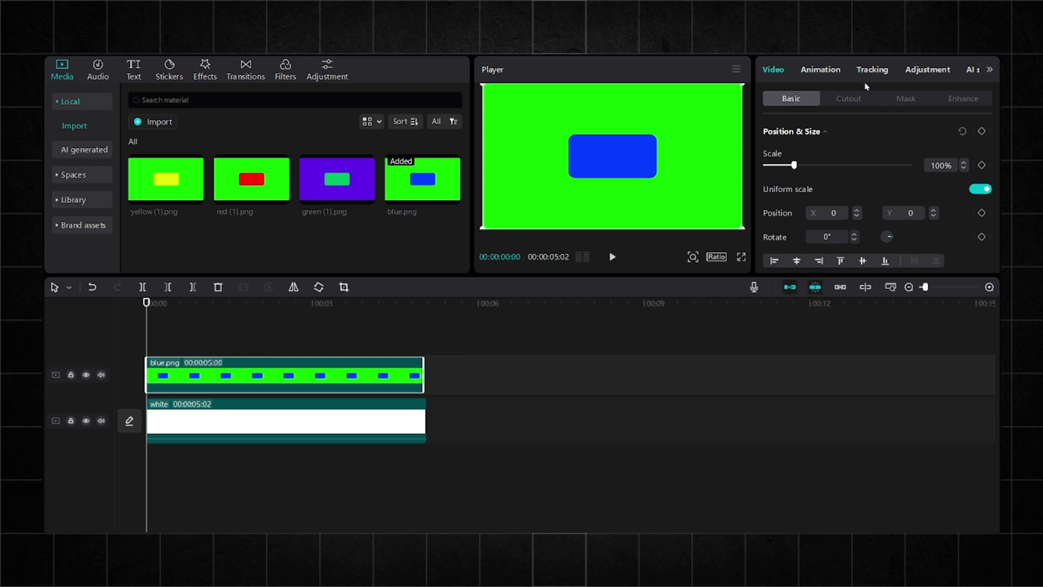
click(852, 99)
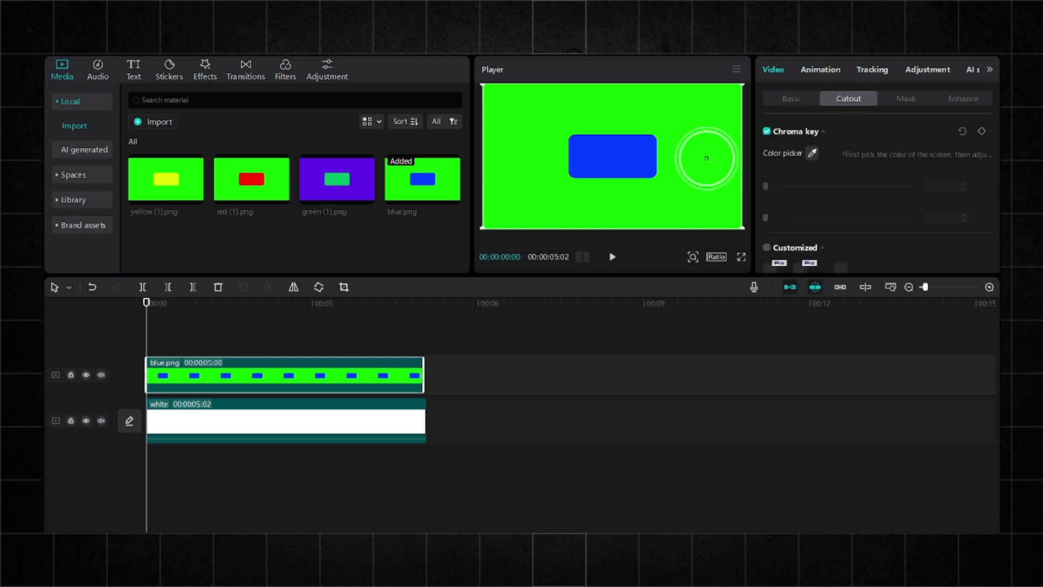
click(707, 158)
drag(767, 186, 912, 185)
Move the blue rectangle into the frame's upper-left corner and open its animation options
drag(598, 161, 493, 93)
click(820, 69)
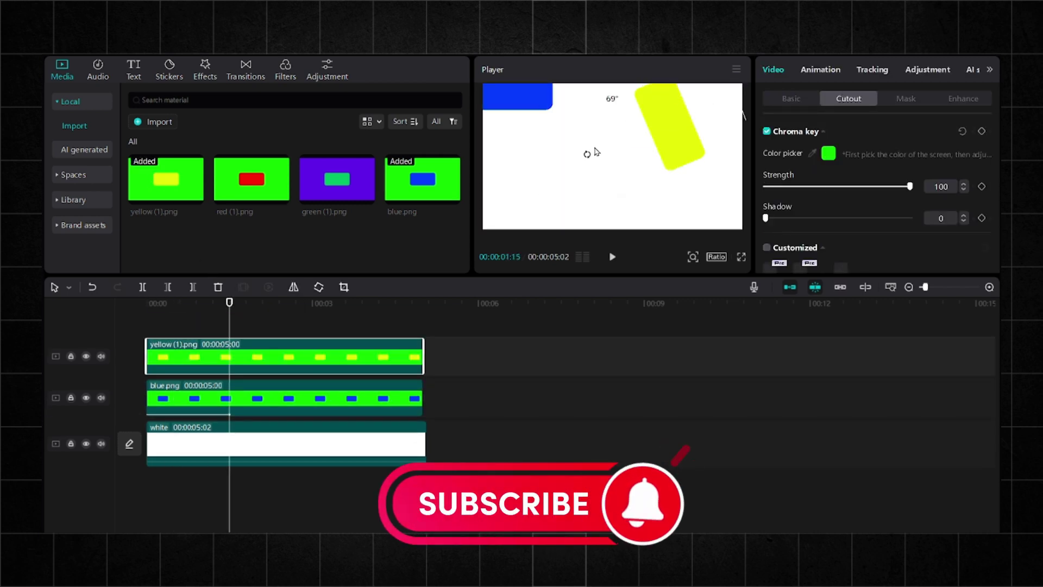
Apply entrance animations to the yellow and green corner rectangles and lengthen the green one's animation
click(821, 69)
click(782, 233)
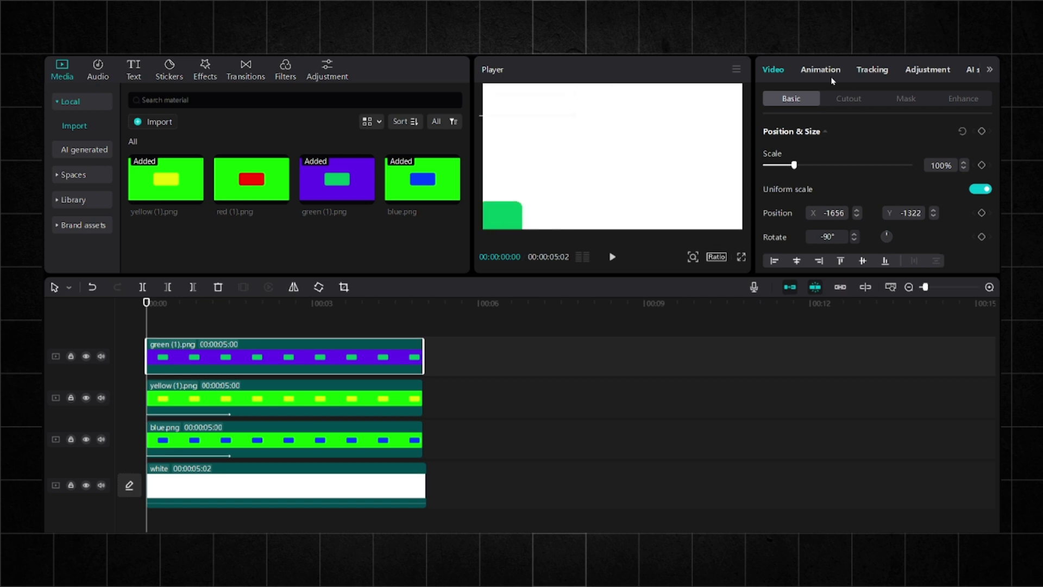
click(821, 70)
click(782, 186)
drag(872, 260, 894, 260)
Add red (1).png on a track above the green clip and open its animation options
drag(251, 179, 165, 317)
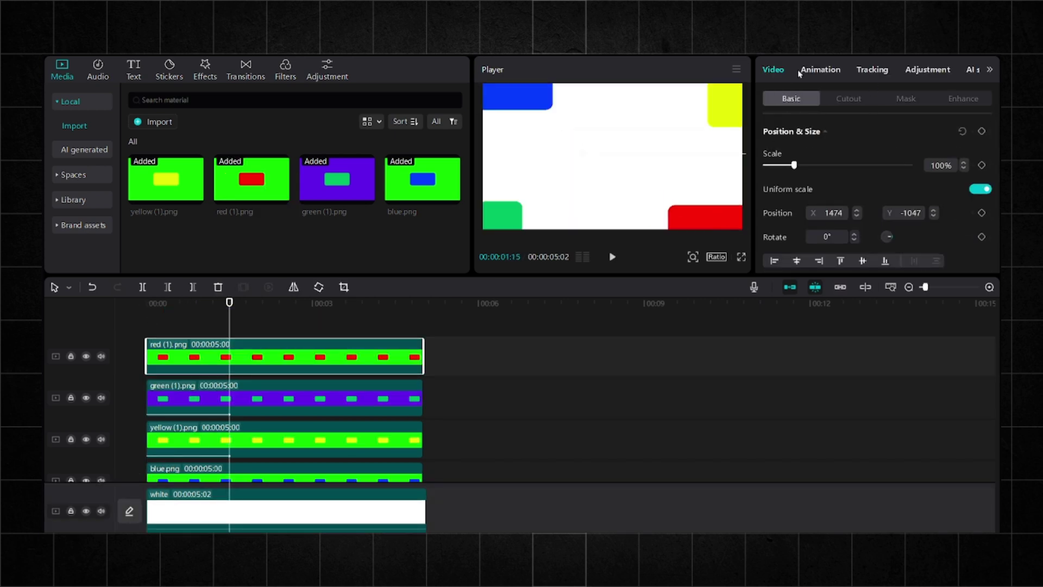
click(800, 70)
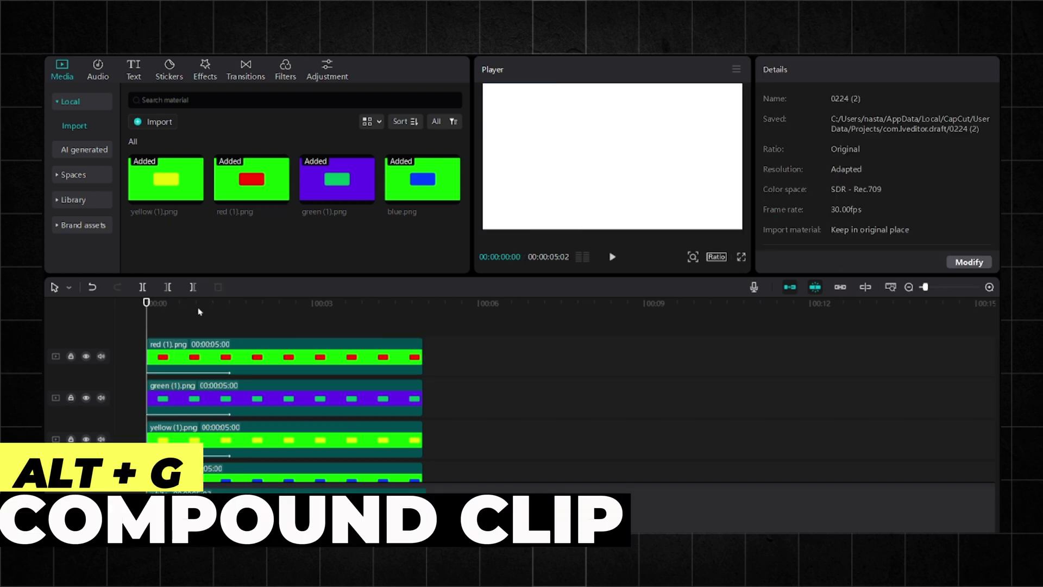
Combine the white background and all four coloured rectangle clips into one compound clip
drag(198, 312, 435, 521)
key(alt+g)
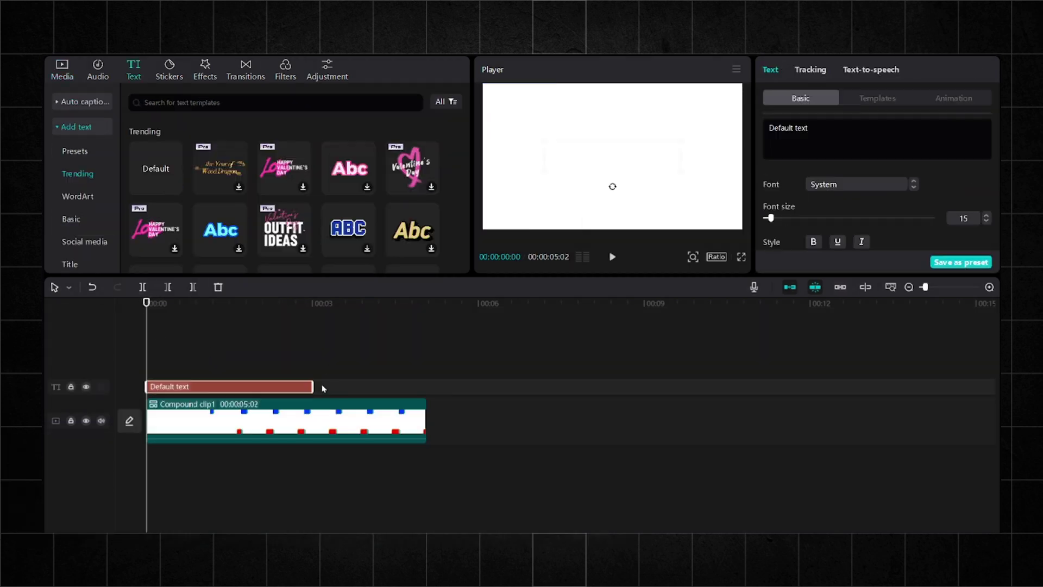
Replace the default text with "How to be productive as a medical student" in Montserrat-Black at font size 17
click(815, 133)
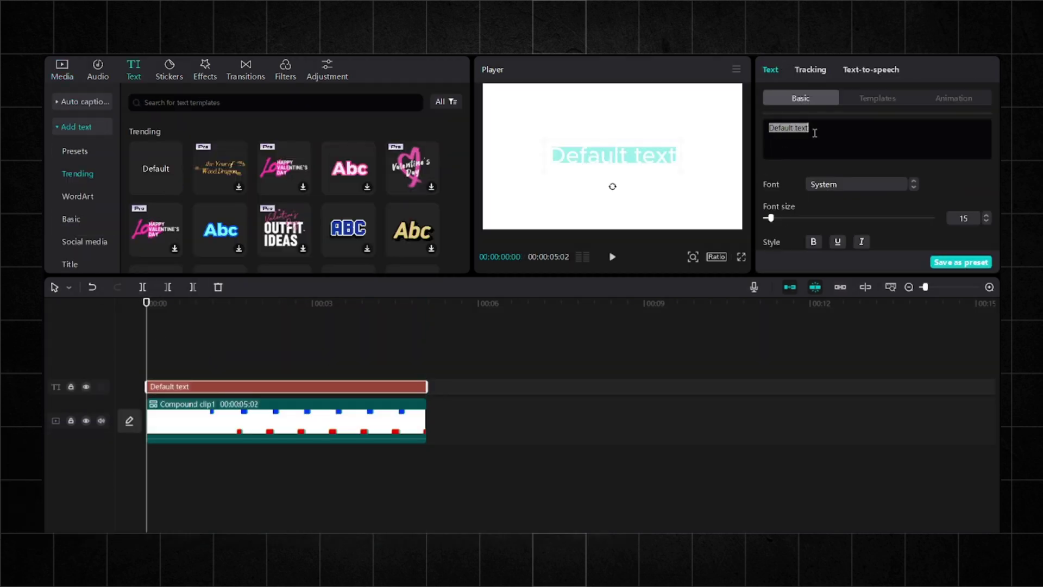
text(How to be productive)
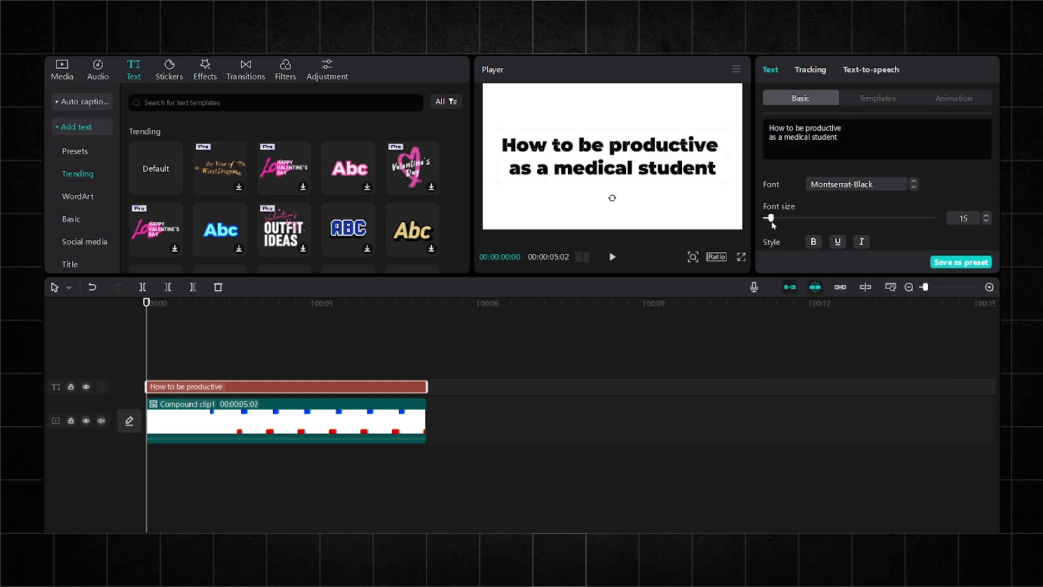
drag(770, 218, 772, 219)
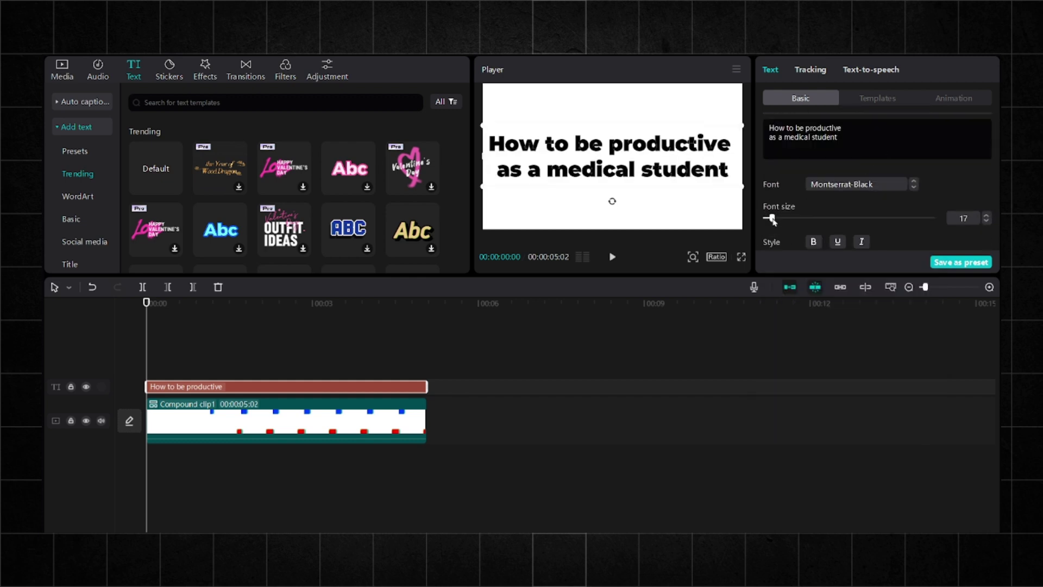
Apply the Type 2 entrance animation to the title text and convert the title into a compound clip
click(947, 99)
scroll(885, 206, down, 2)
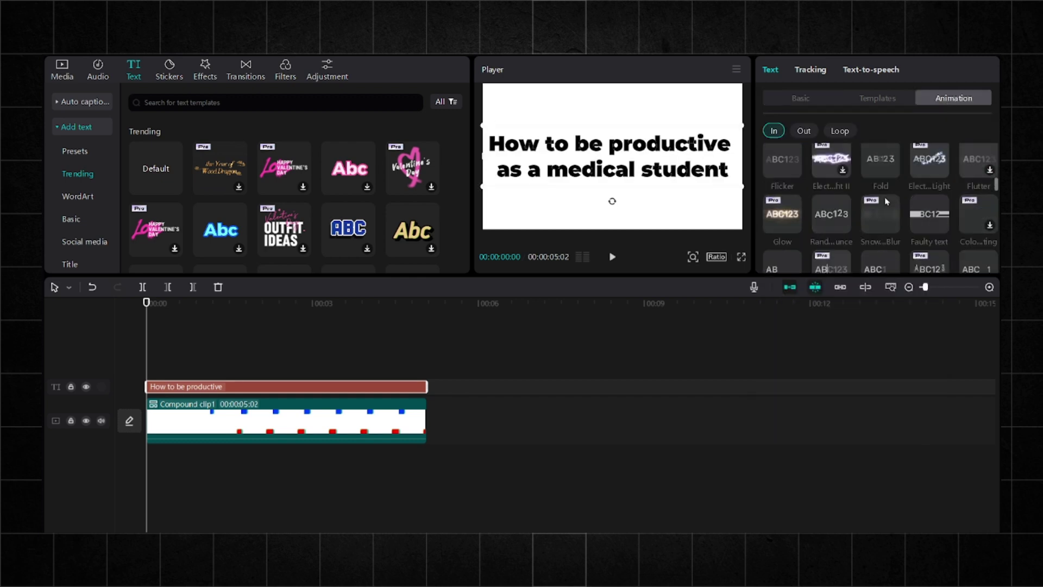
click(880, 213)
right_click(240, 387)
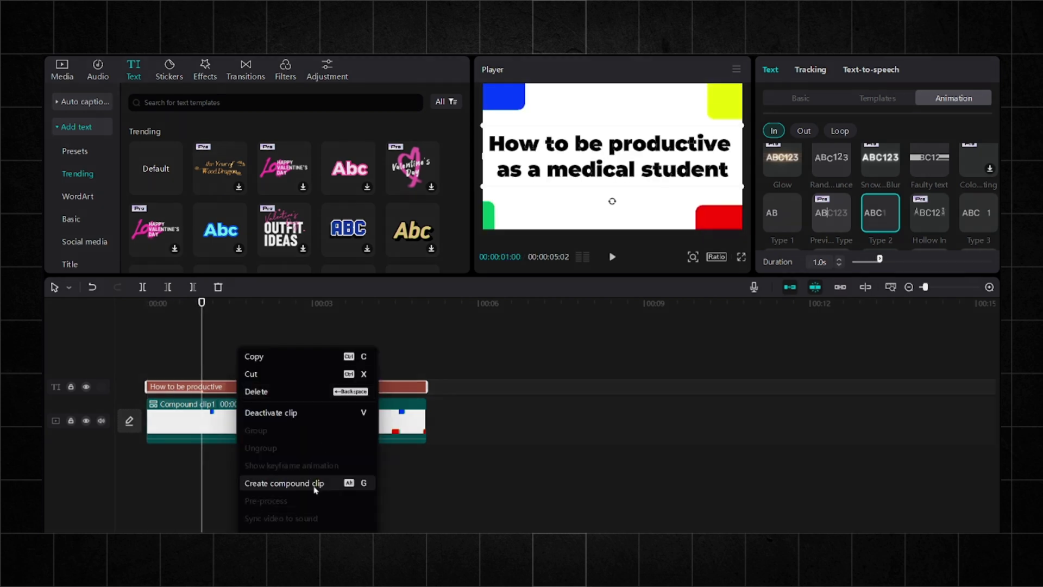
click(283, 480)
Add a default text above the compound clips, extend it to their end and replace its wording with an underscore
click(174, 187)
drag(311, 340, 427, 343)
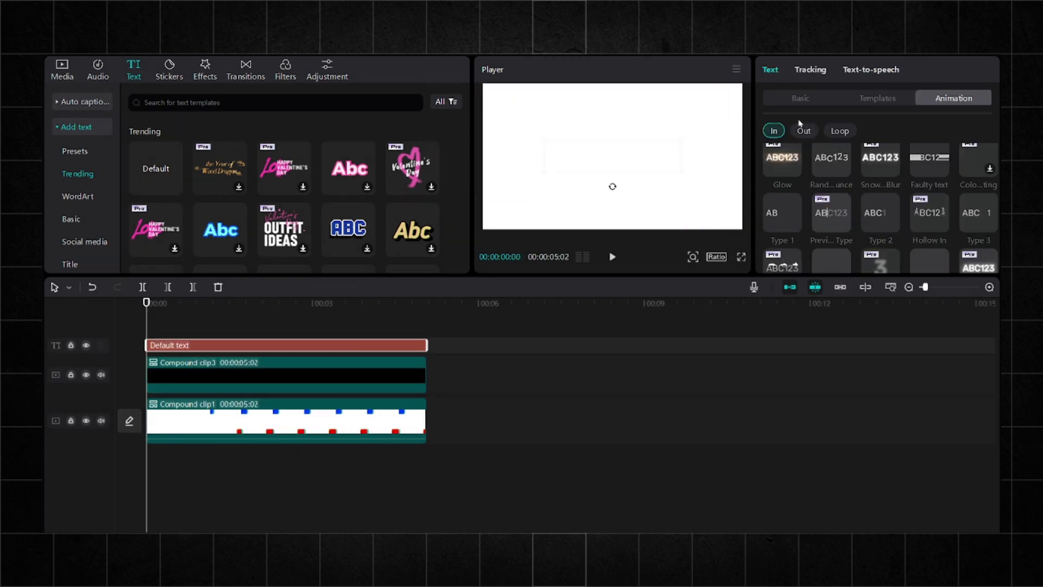
click(801, 98)
click(782, 141)
key(BackSpace)
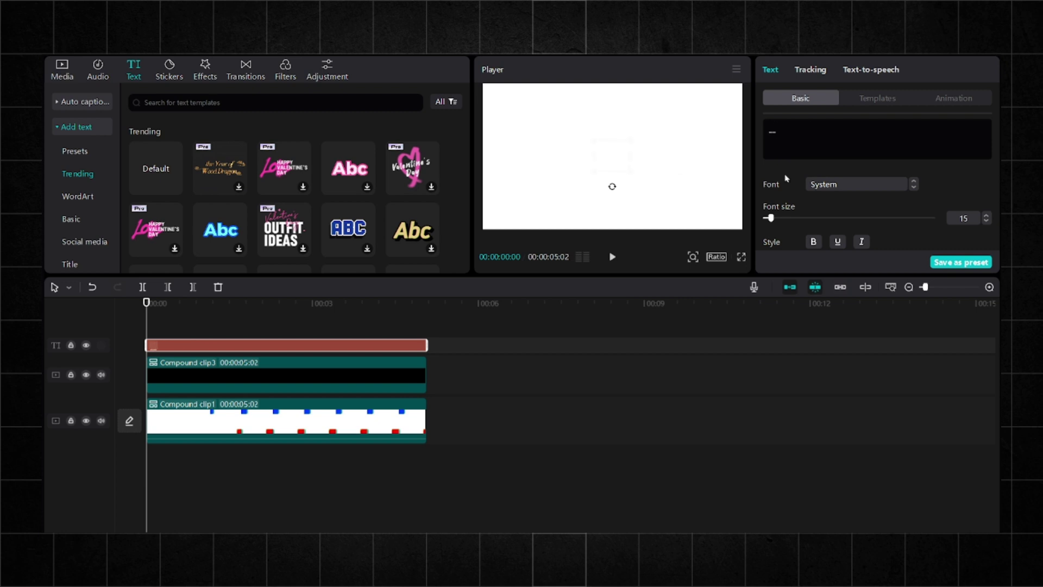
Change the underscore text's colour to orange
scroll(825, 191, down, 3)
click(827, 199)
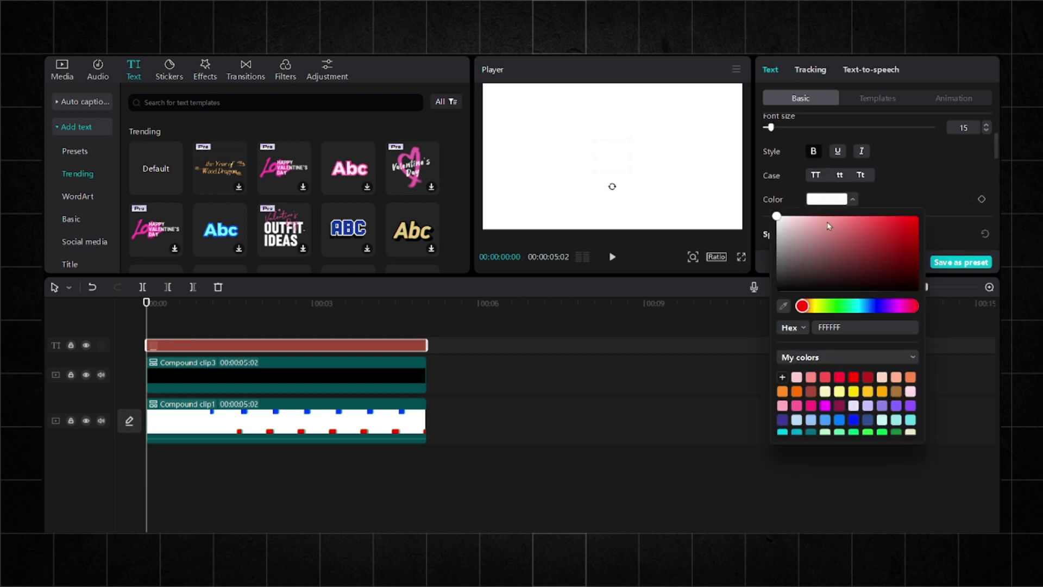
click(796, 393)
click(894, 192)
Turn off uniform scale and stretch the orange underscore into a bar with 449% width and 1000% height
scroll(894, 192, down, 5)
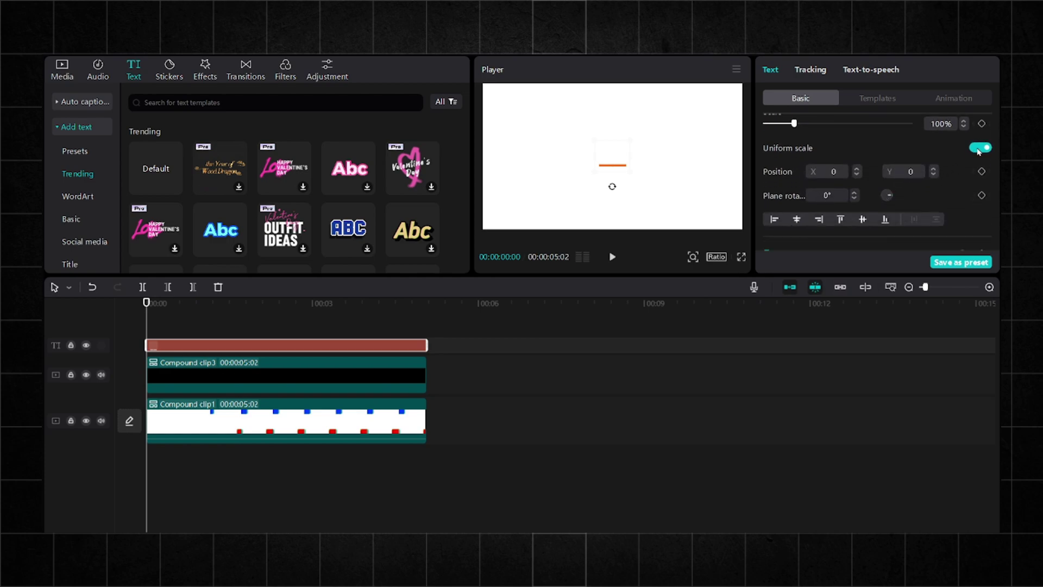
click(979, 150)
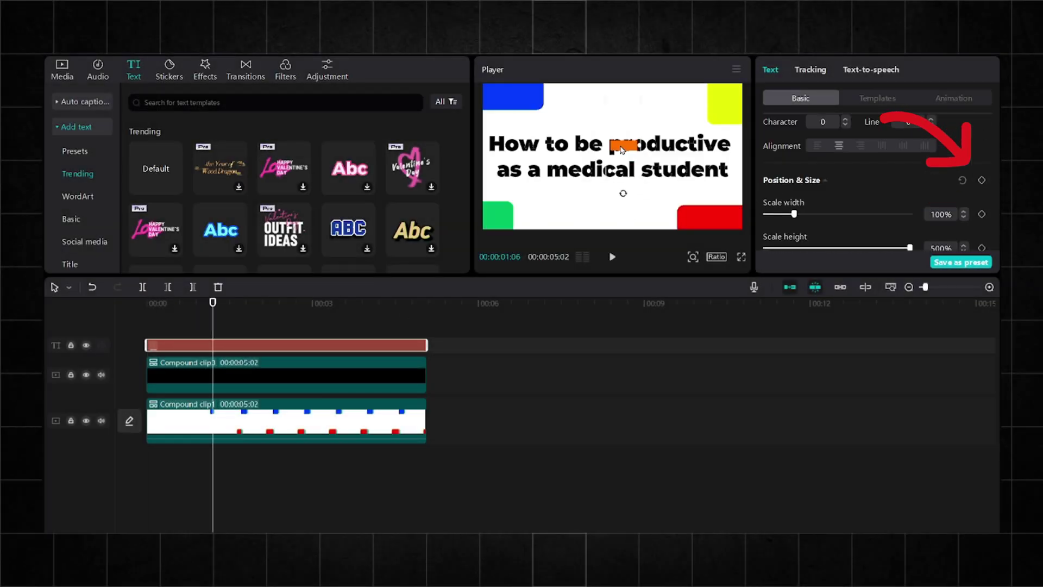
drag(794, 214, 897, 215)
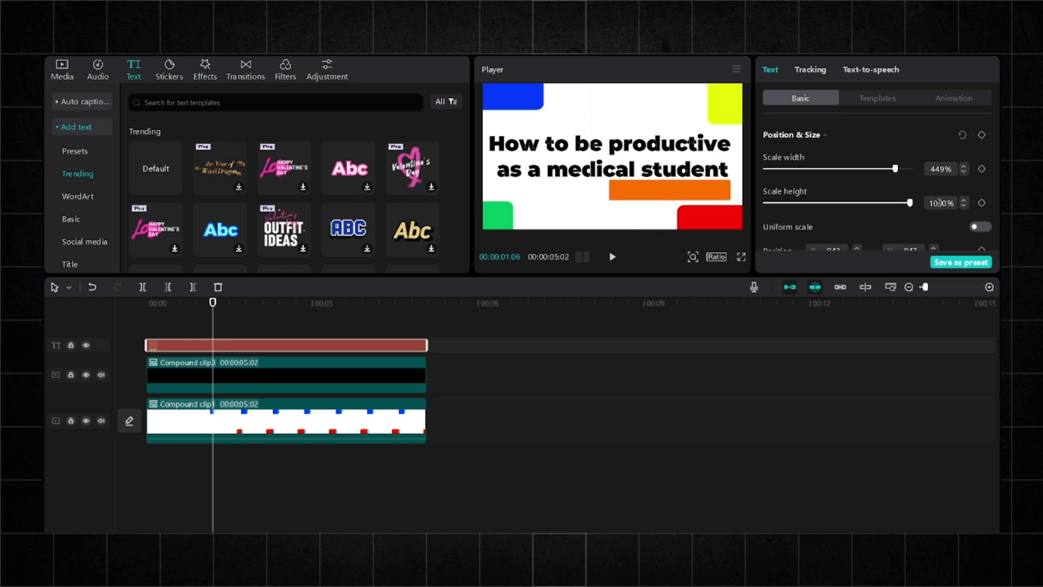
Convert the orange bar text into a compound clip
right_click(184, 347)
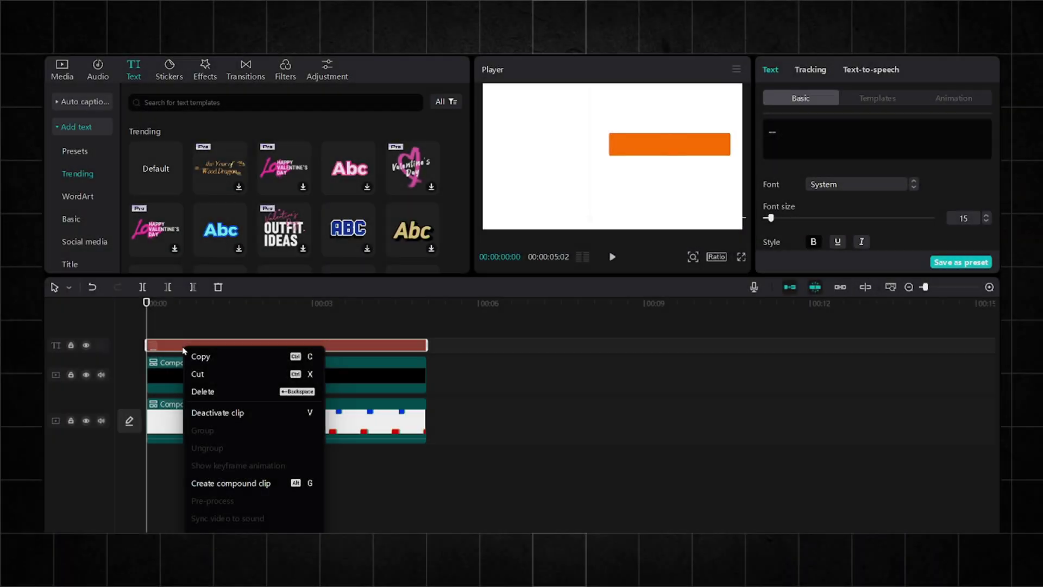
click(231, 481)
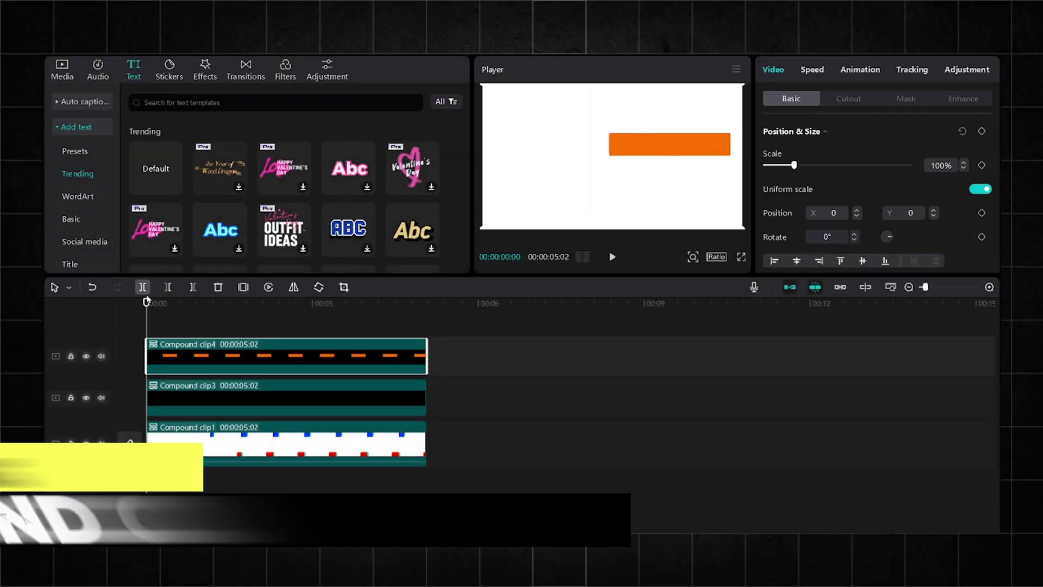
Shift the orange bar's compound clip to start about one second in and trim its end
drag(146, 304, 204, 309)
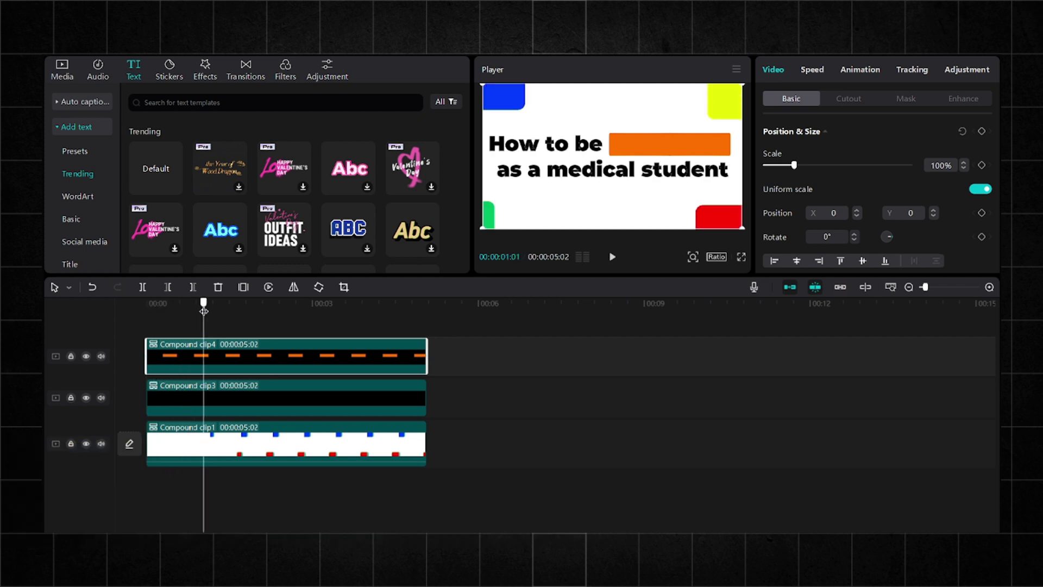
drag(213, 355, 272, 359)
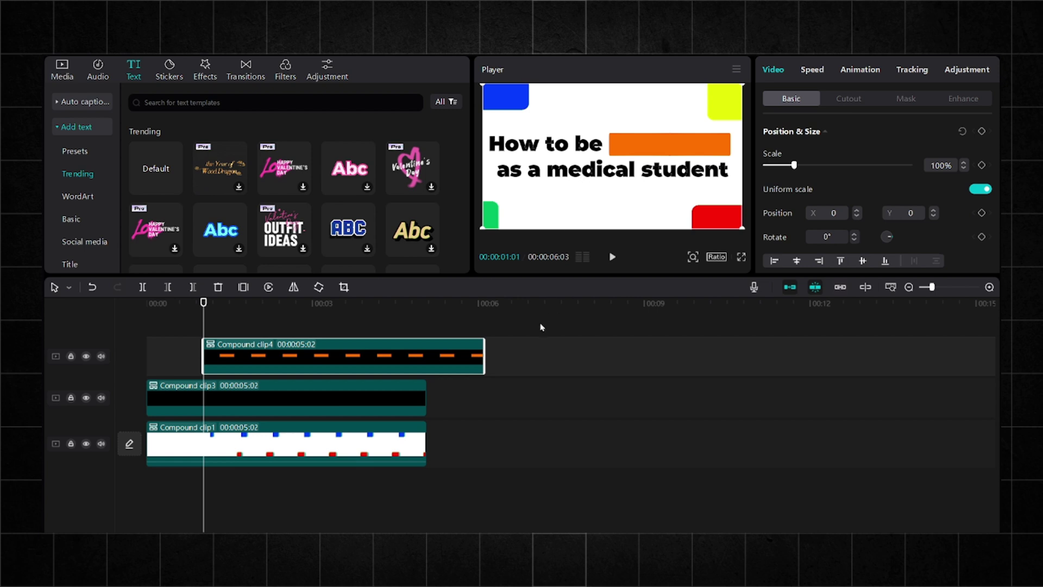
drag(482, 355, 472, 355)
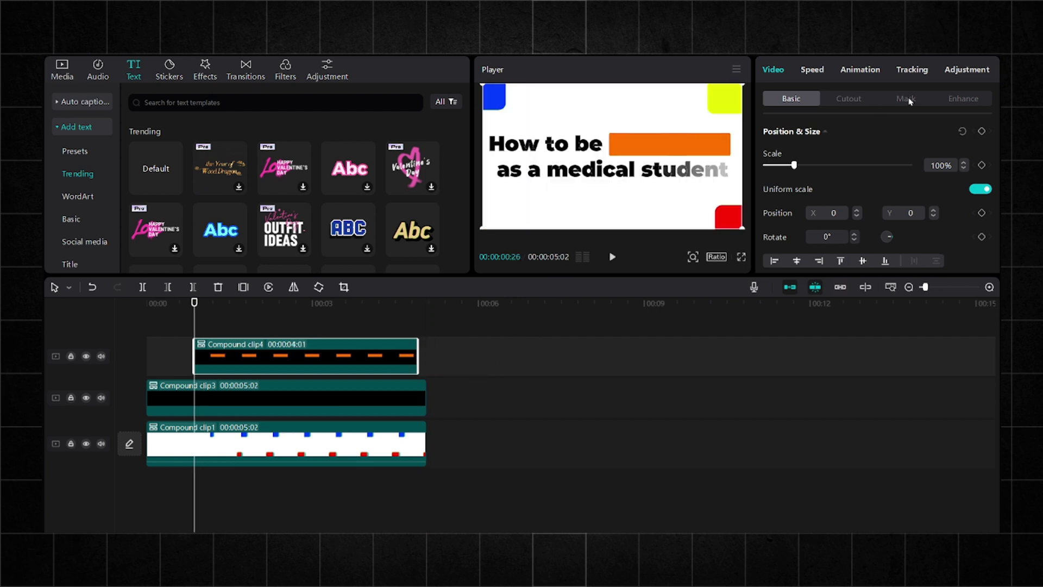
Apply a Horizontal mask to the orange bar's compound clip
click(910, 102)
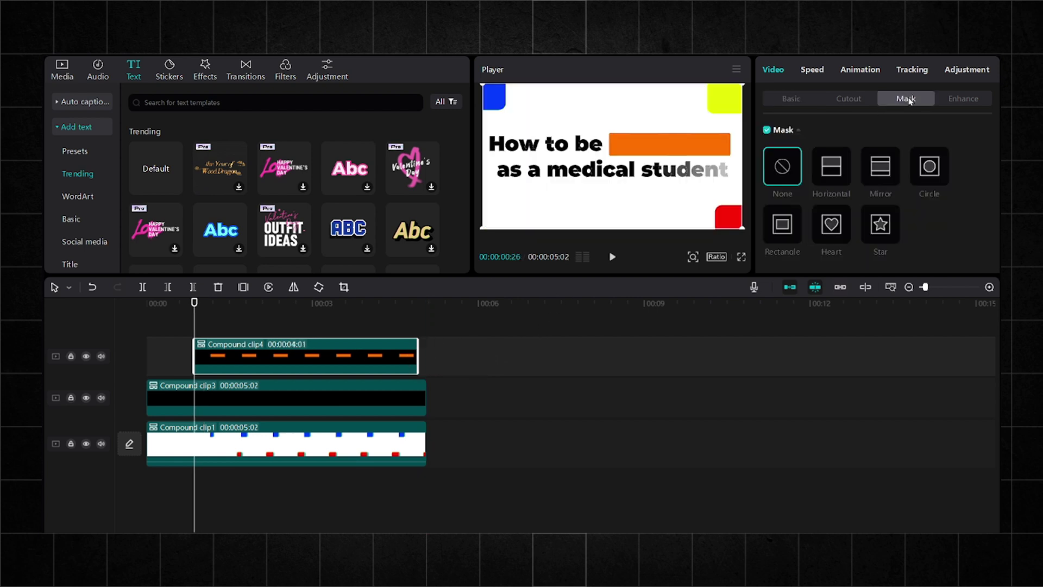
click(832, 173)
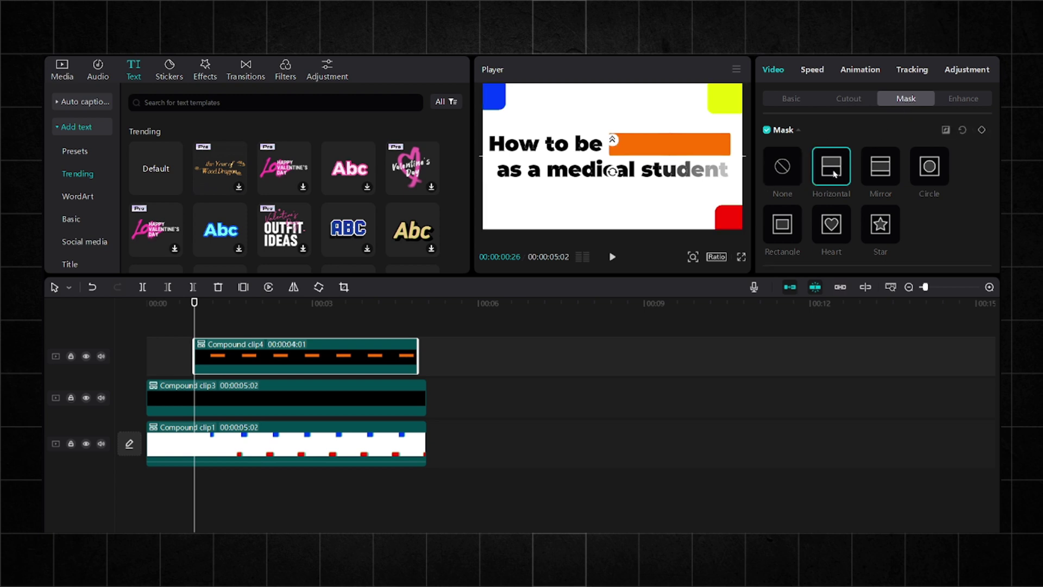
Rotate the orange bar's mask to -90°, align it with the bar's left edge, and disable the background clip
drag(613, 170, 639, 177)
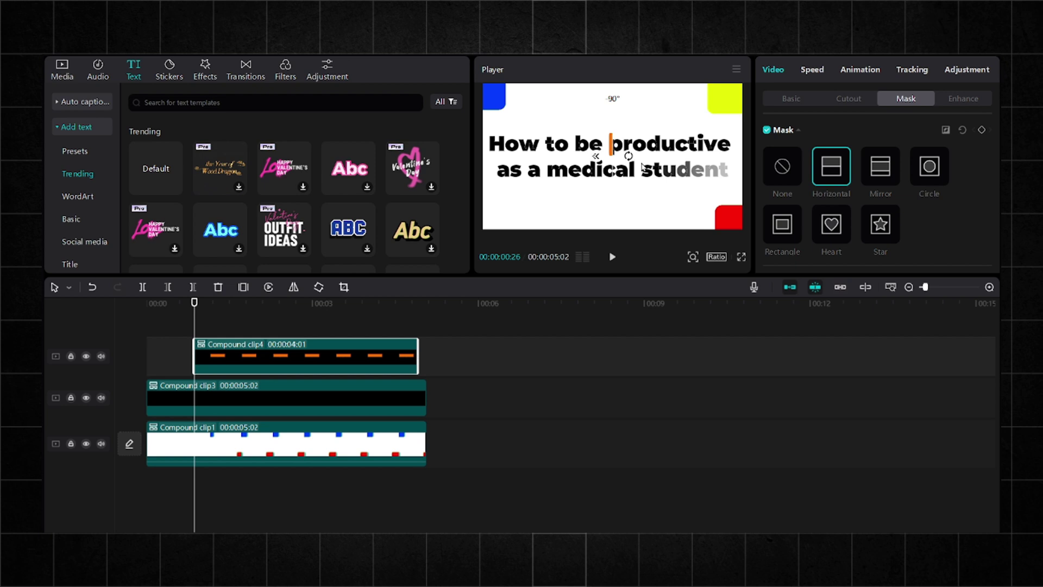
drag(612, 126, 609, 125)
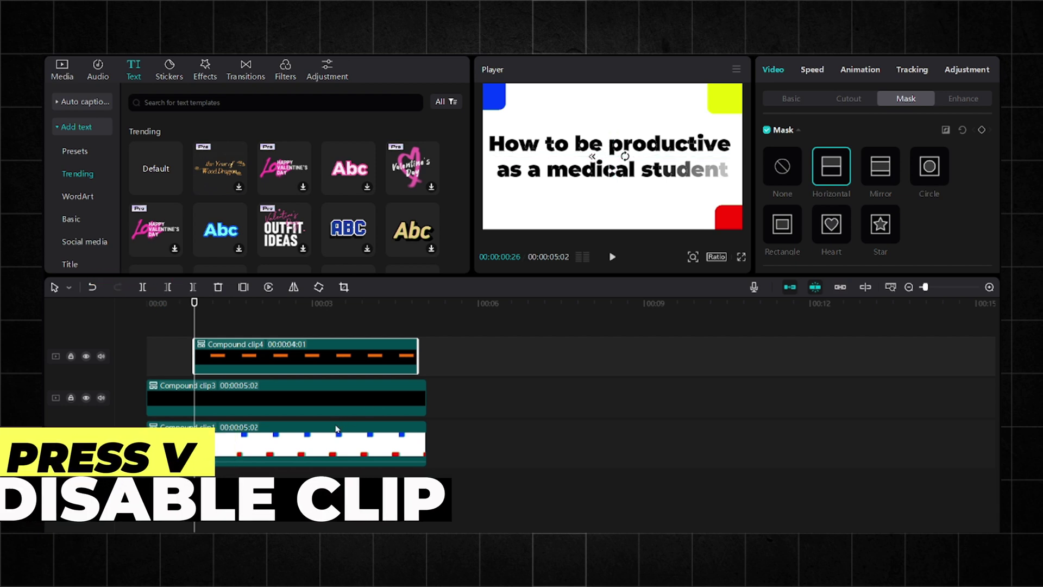
click(323, 452)
key(v)
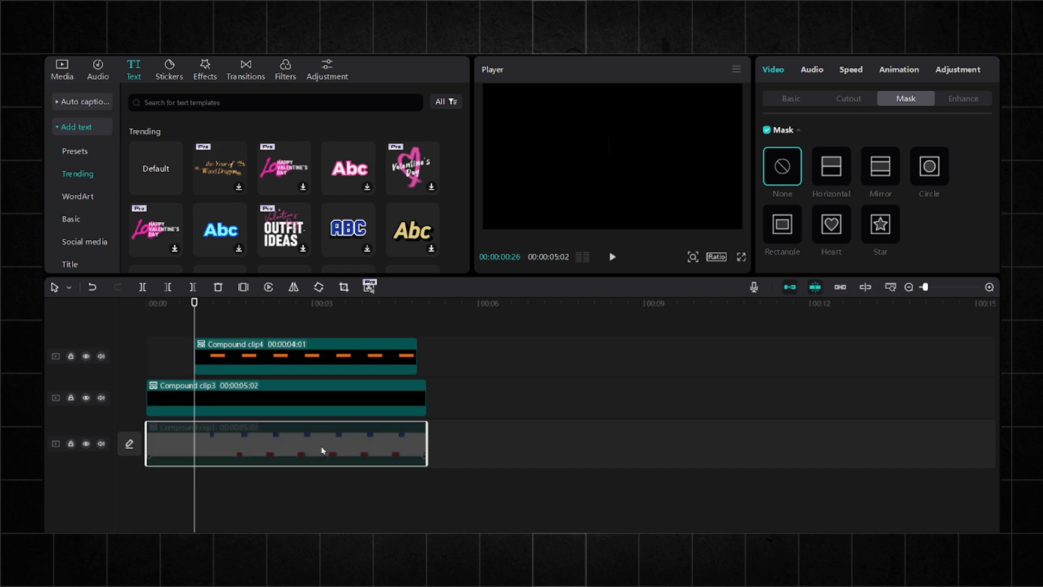
Feather the orange bar's mask by 32 and keyframe its position to sweep from the bar's left edge to its right end
click(304, 359)
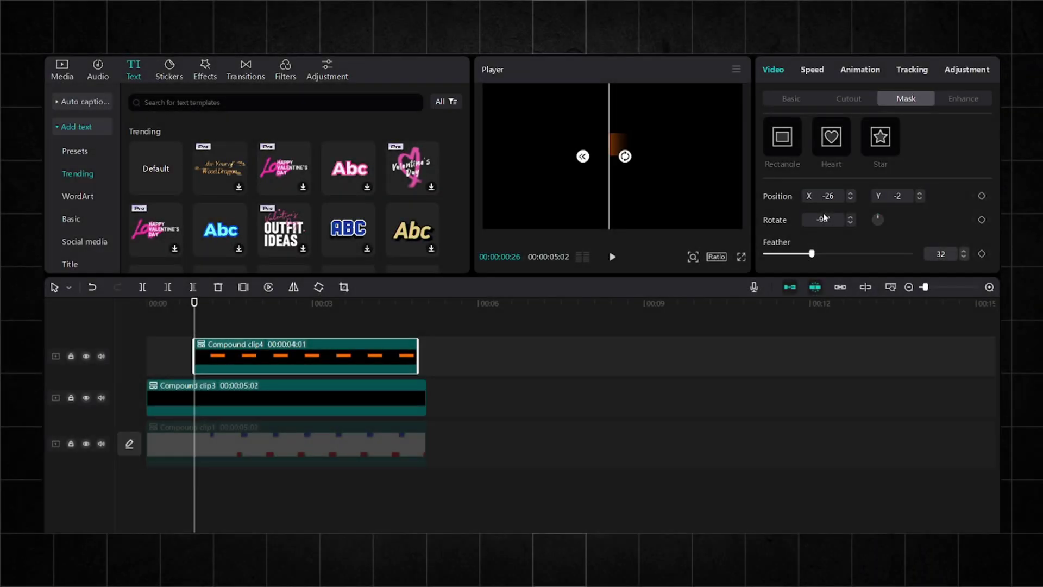
click(983, 197)
key(shift+Right)
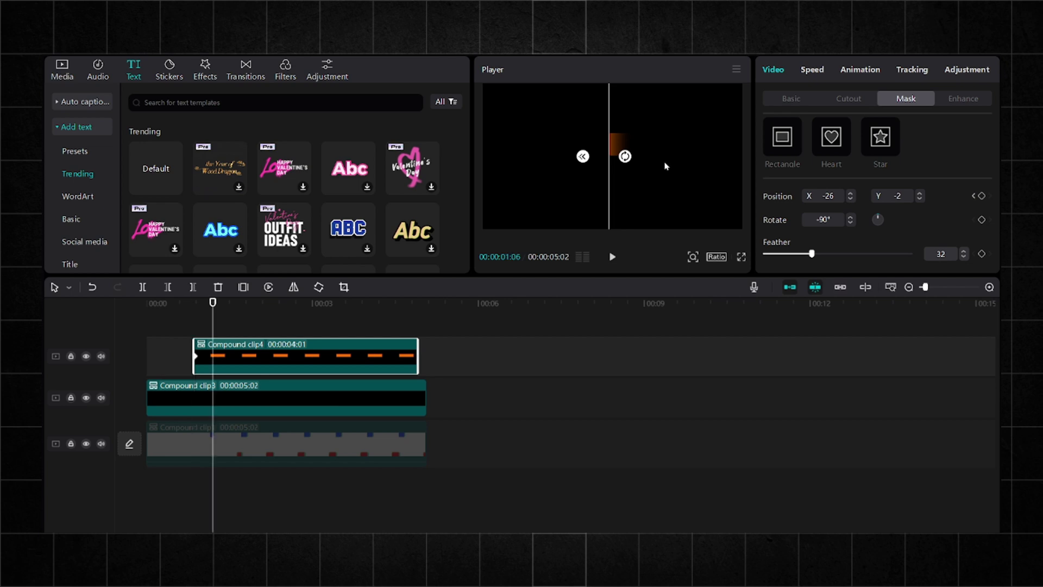
drag(611, 117, 726, 115)
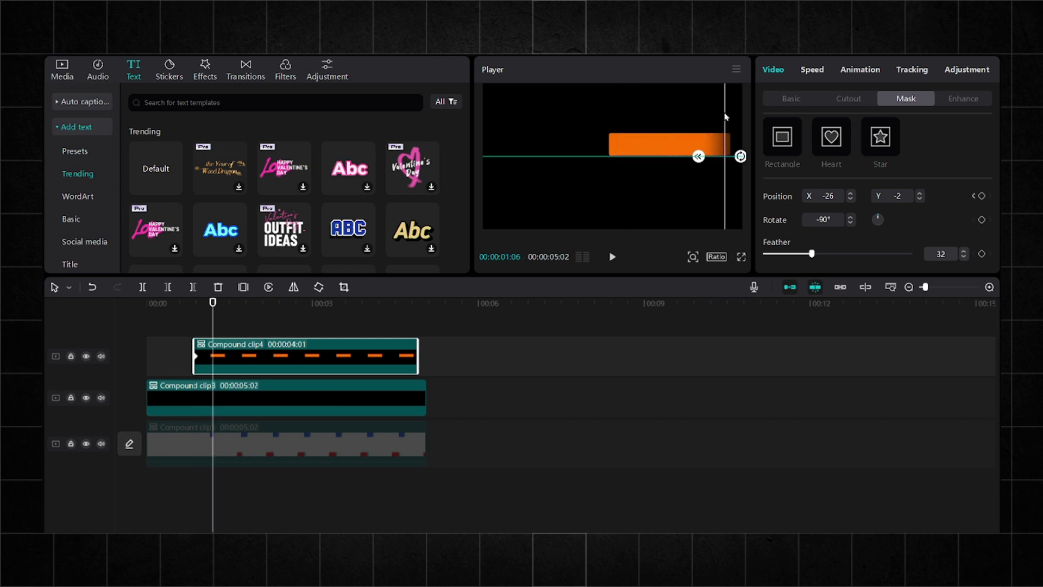
Re-enable the background clip and set the orange bar's blend mode to Darken with reduced opacity
click(224, 443)
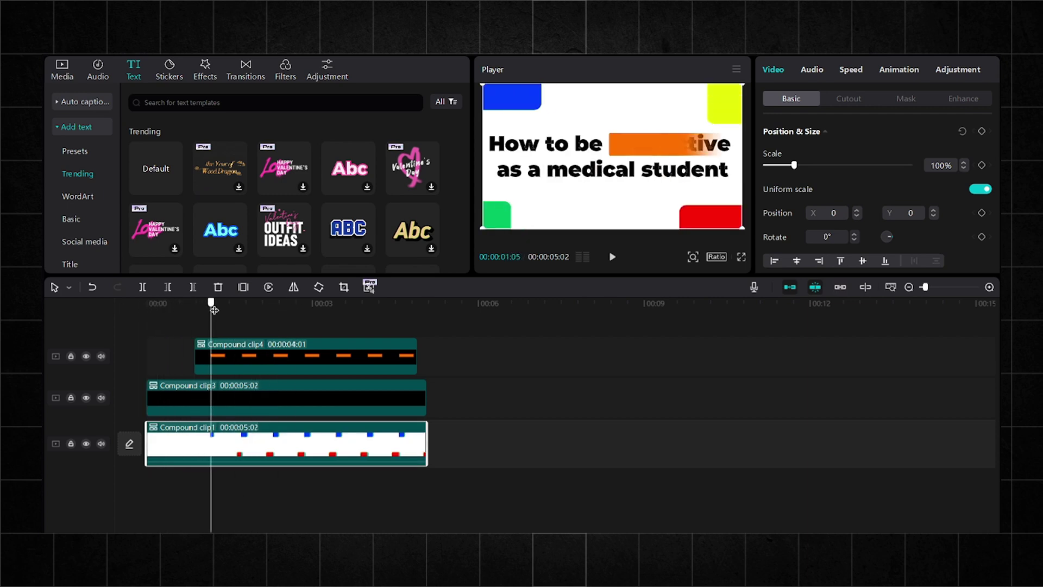
drag(212, 304, 266, 312)
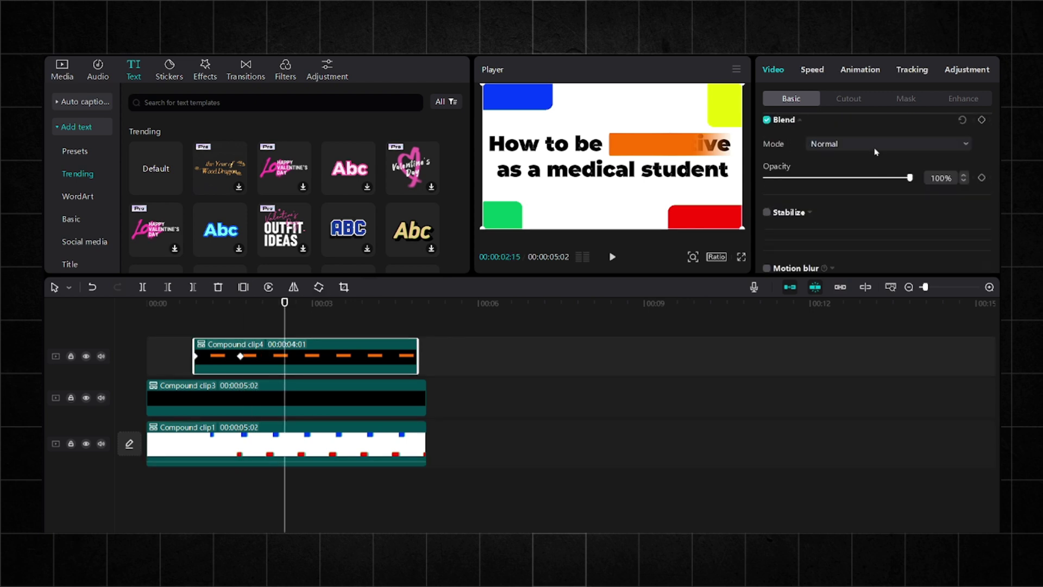
click(889, 143)
click(846, 231)
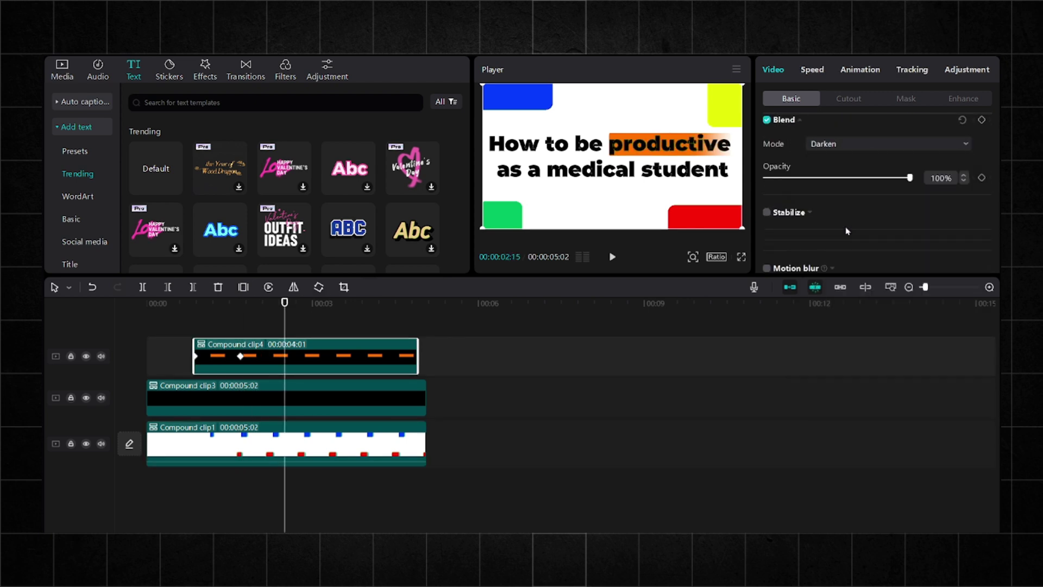
click(889, 179)
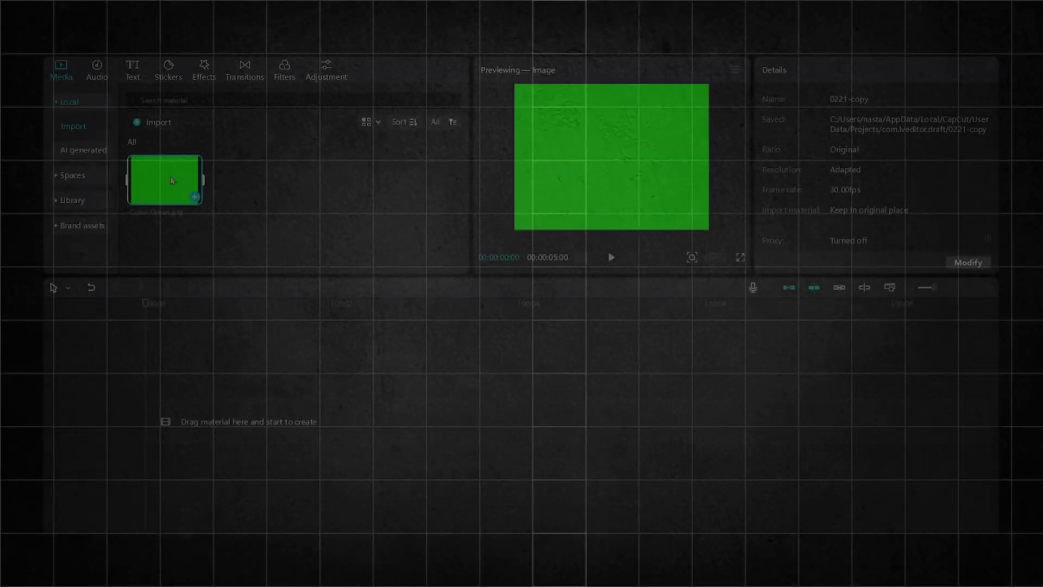
Place Color-Green.jpg on the timeline and add a default text "9" above it, lasting as long as the image
drag(165, 179, 154, 435)
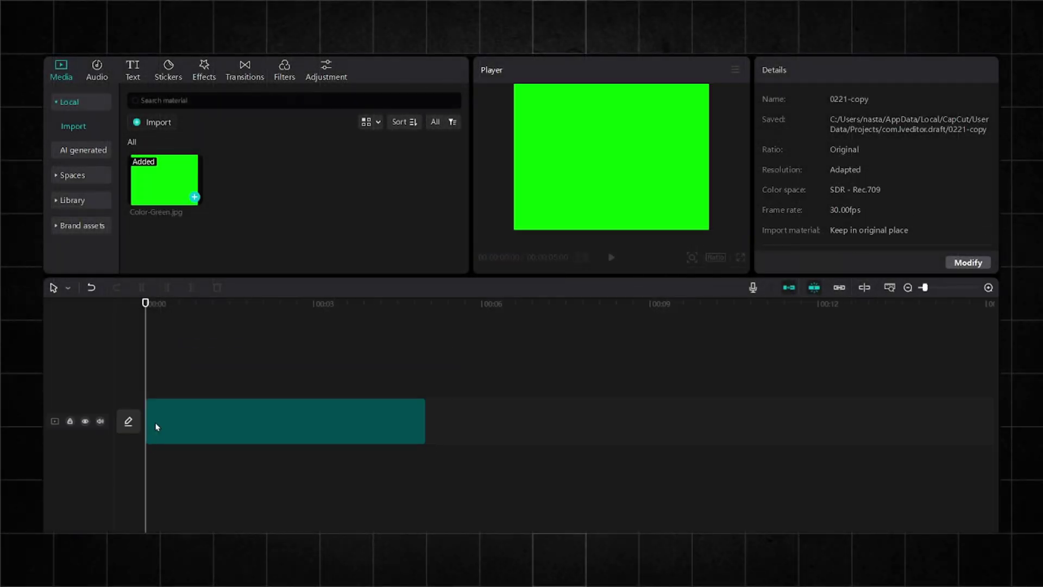
click(156, 426)
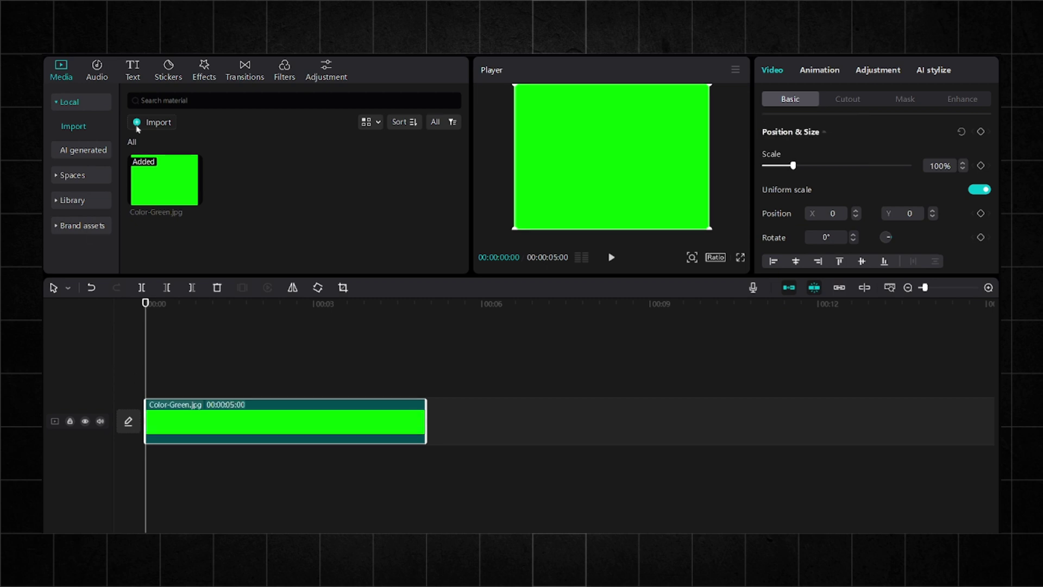
click(133, 70)
click(174, 188)
drag(315, 387, 426, 387)
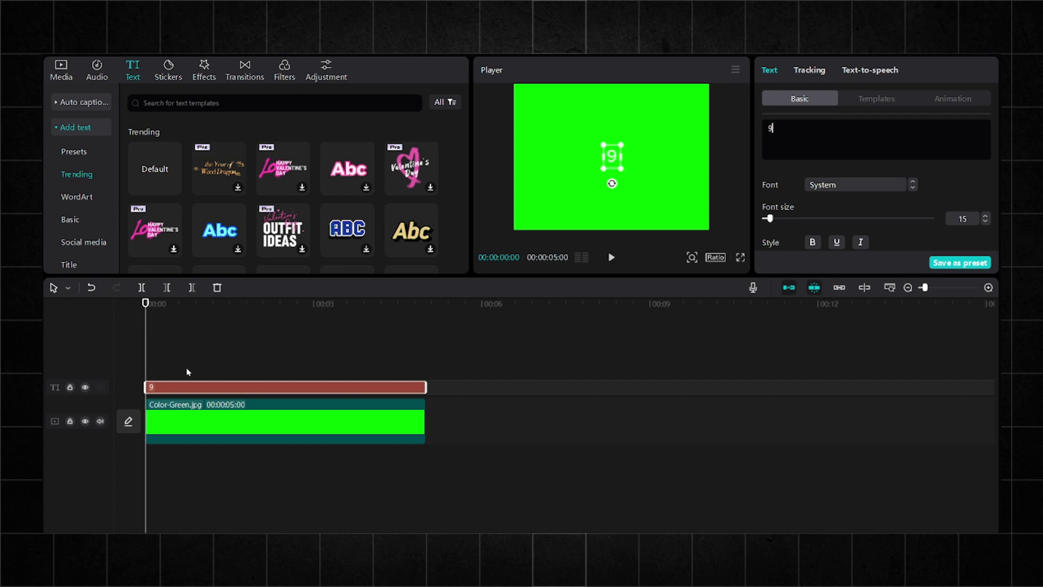
Set the 9's font to Montserrat-Black, enlarge it to about 245% and place it at the frame's right edge
click(831, 191)
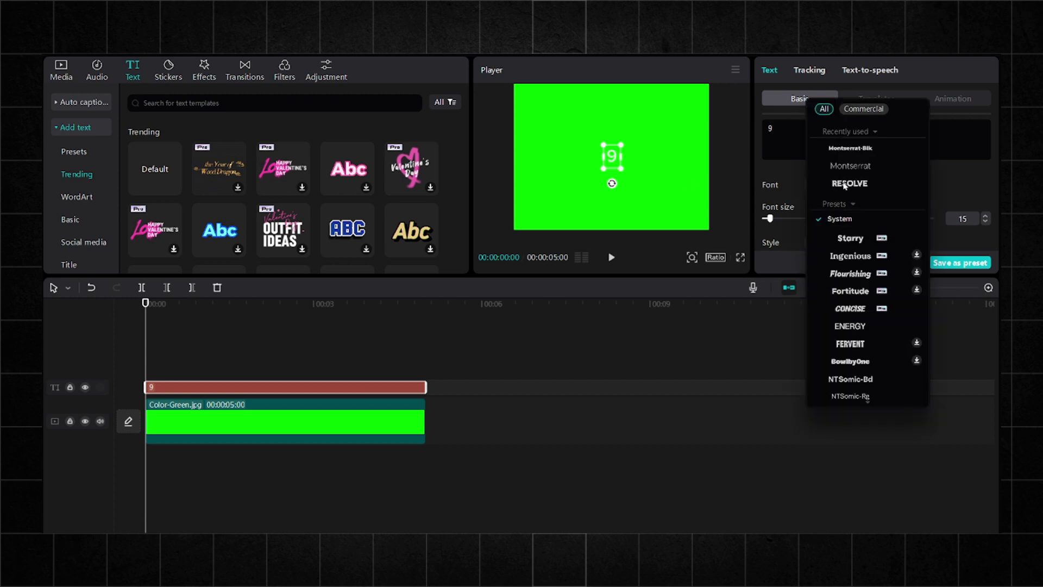
click(850, 148)
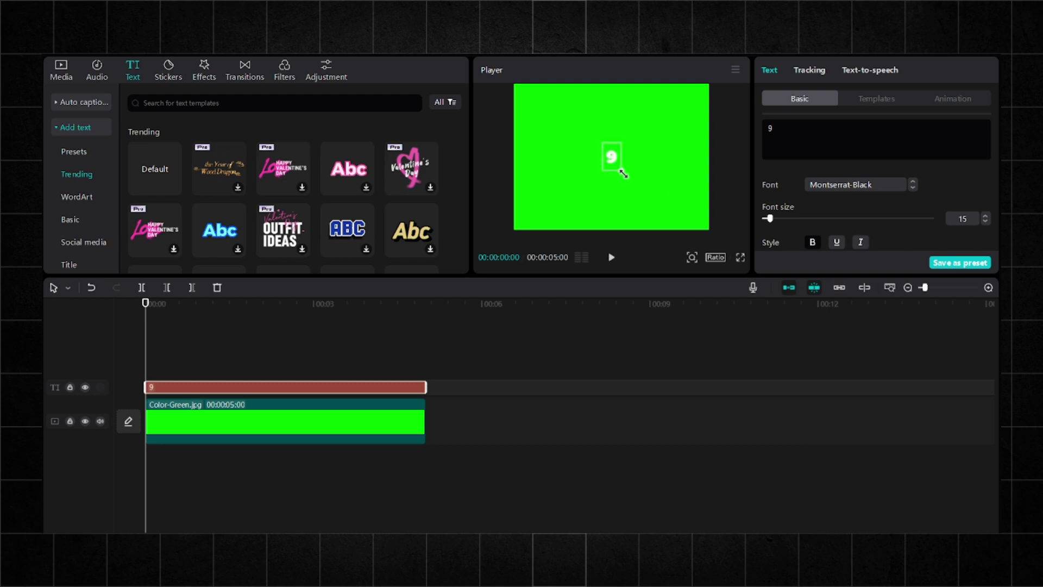
drag(619, 166, 714, 192)
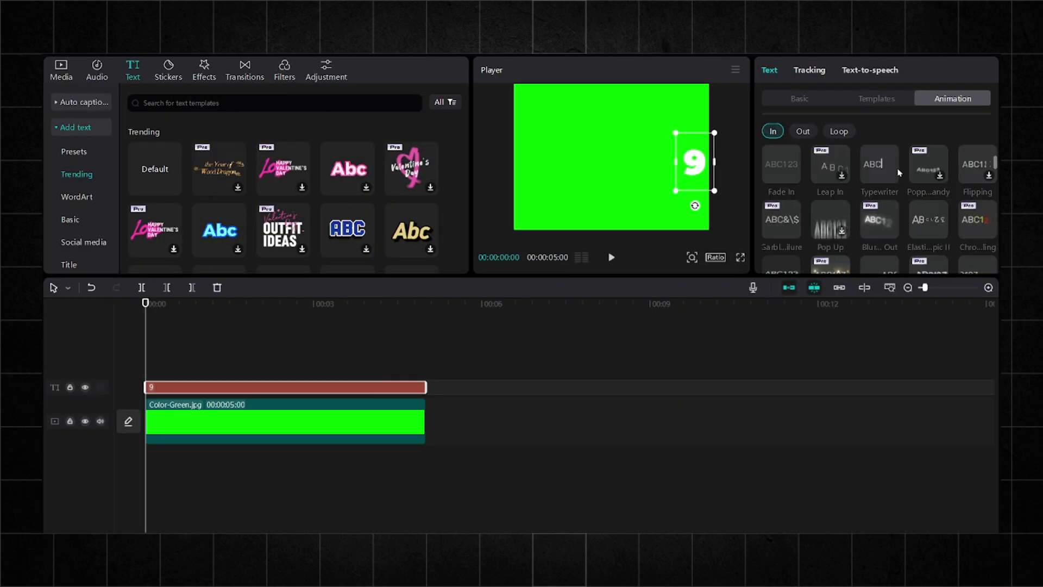
Apply the Roll In entrance animation to the 9 with a 0.1 s duration
scroll(899, 173, down, 5)
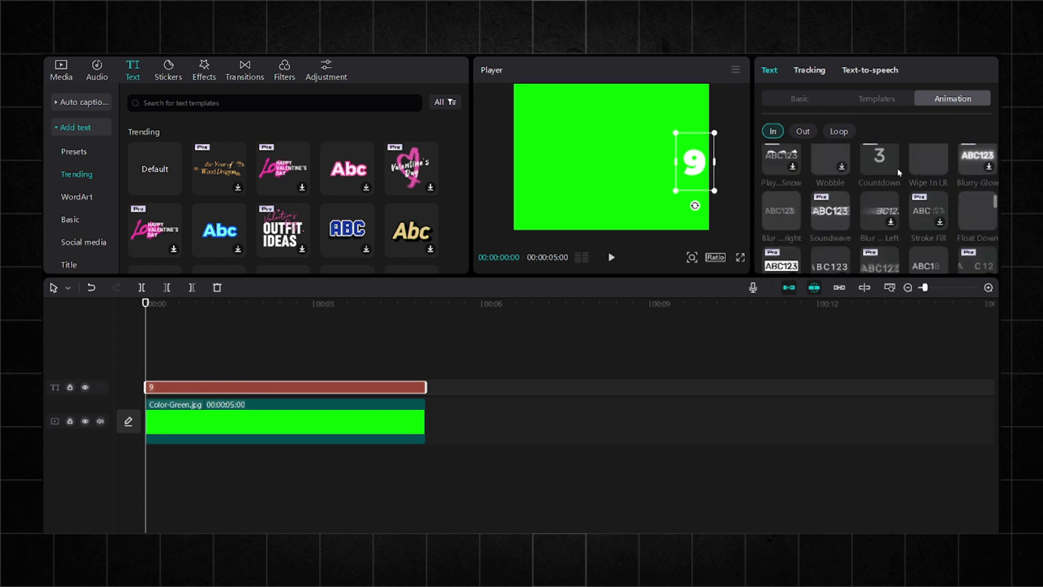
scroll(889, 195, down, 2)
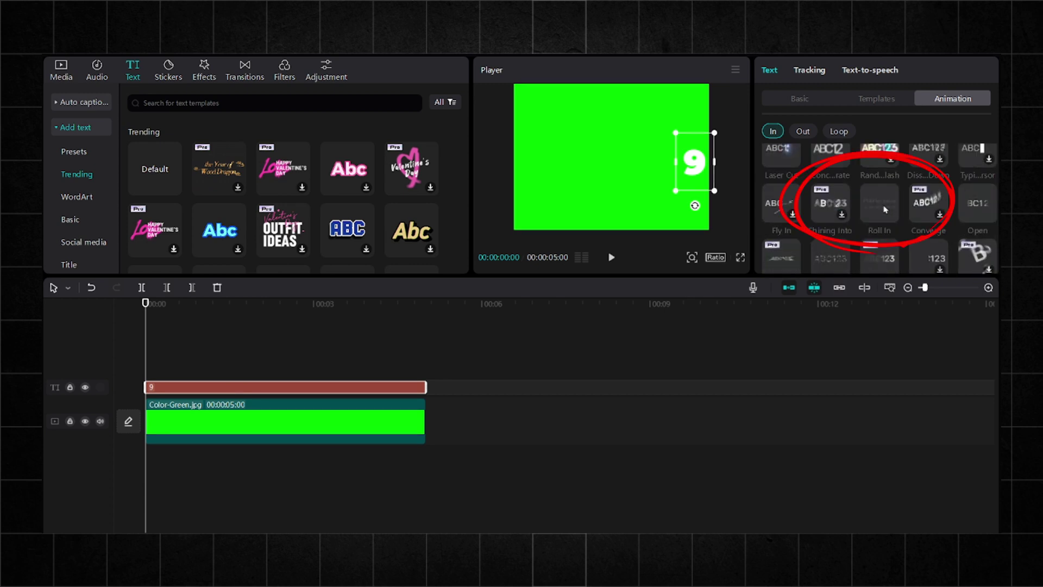
click(886, 210)
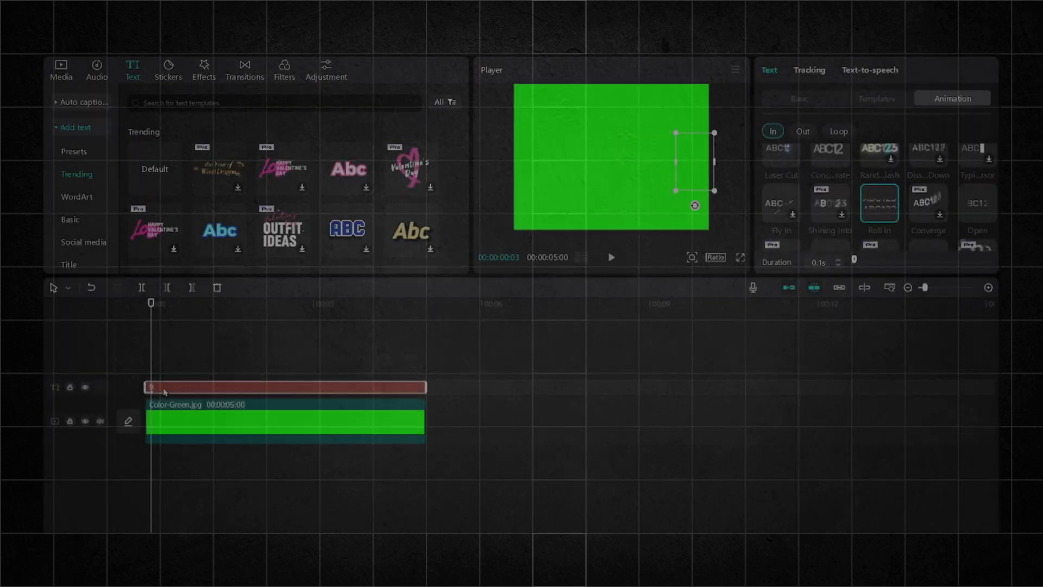
Duplicate the 9 text onto a new track above it and change the copy to "8"
drag(163, 390, 163, 373)
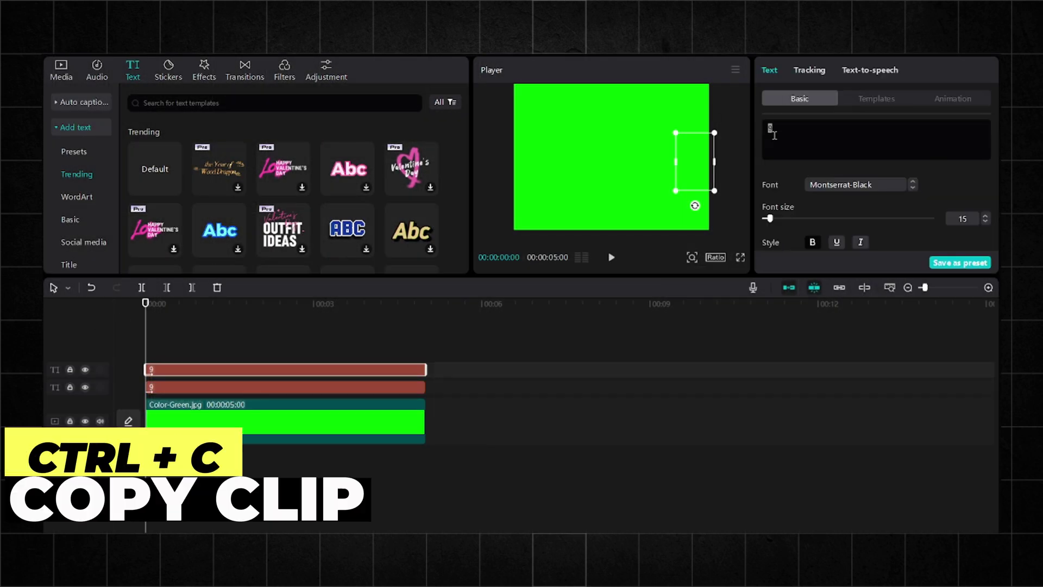
scroll(815, 217, down, 5)
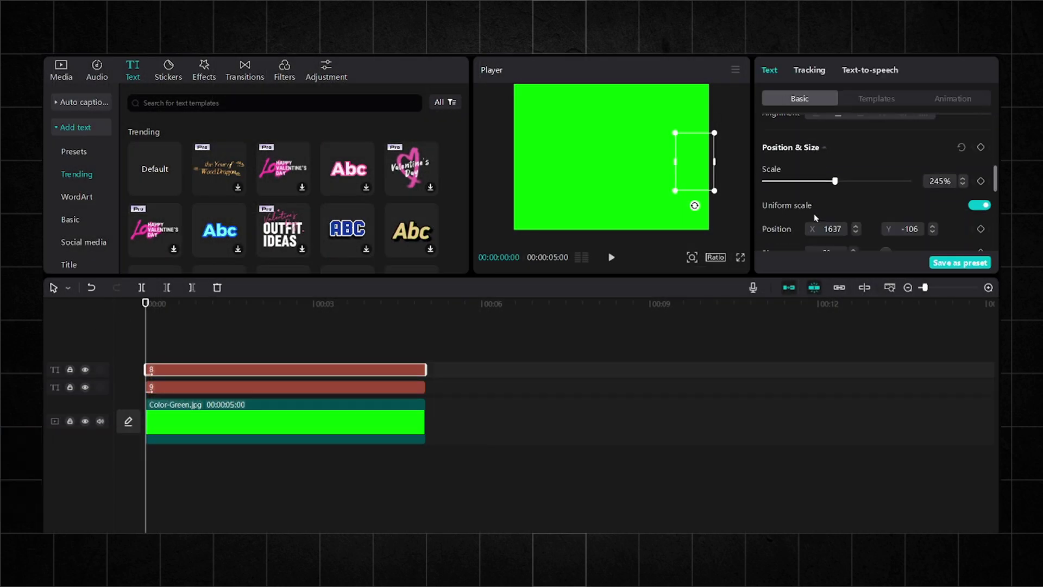
scroll(815, 217, down, 1)
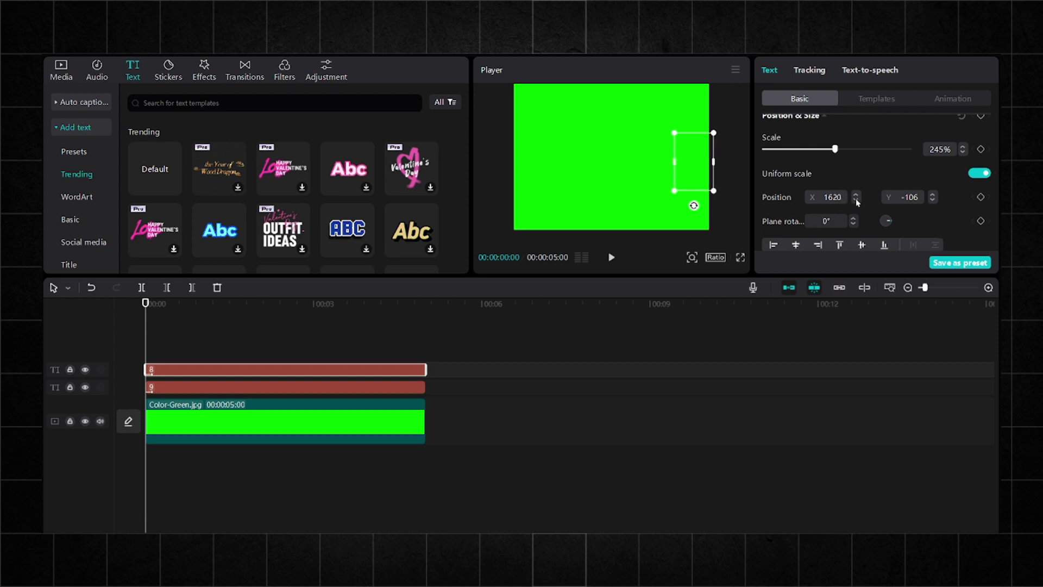
Place the 8 directly left of the 9 by setting its X position to 1159
drag(141, 304, 157, 305)
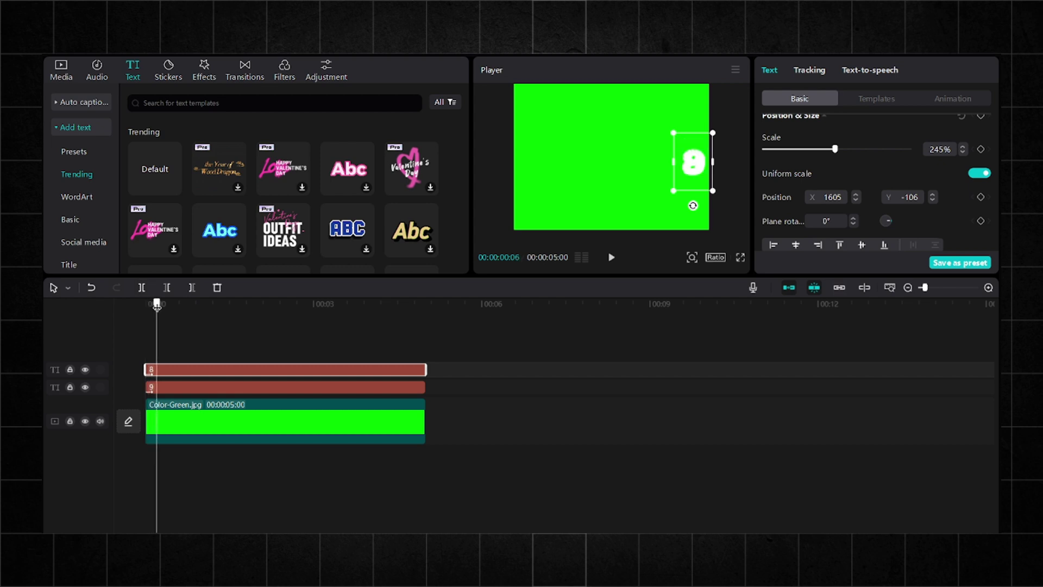
double_click(840, 197)
text(1300)
key(Return)
text(1250)
key(Return)
double_click(840, 196)
text(1200)
key(Return)
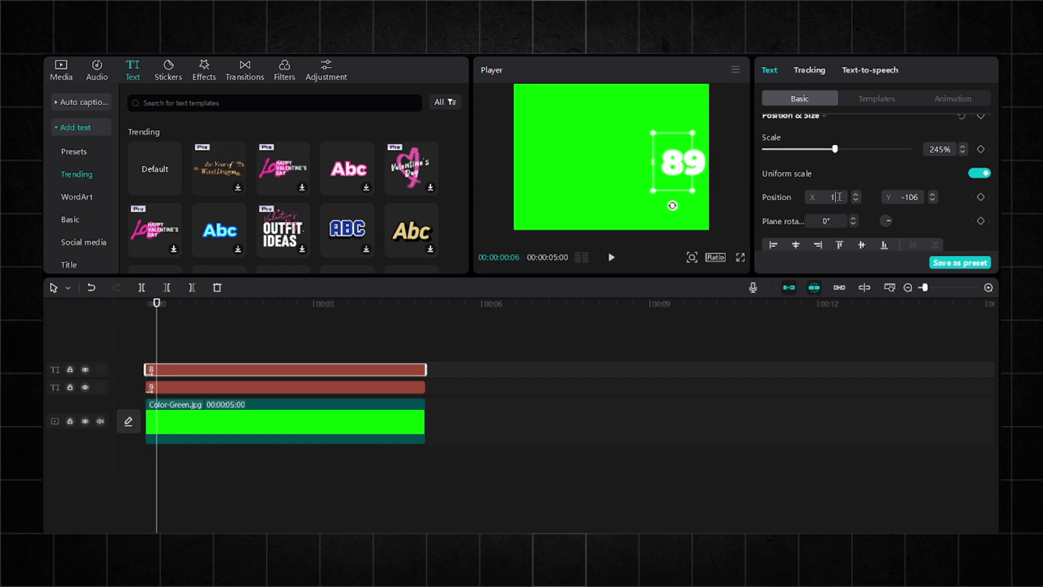
scroll(840, 196, down, 1)
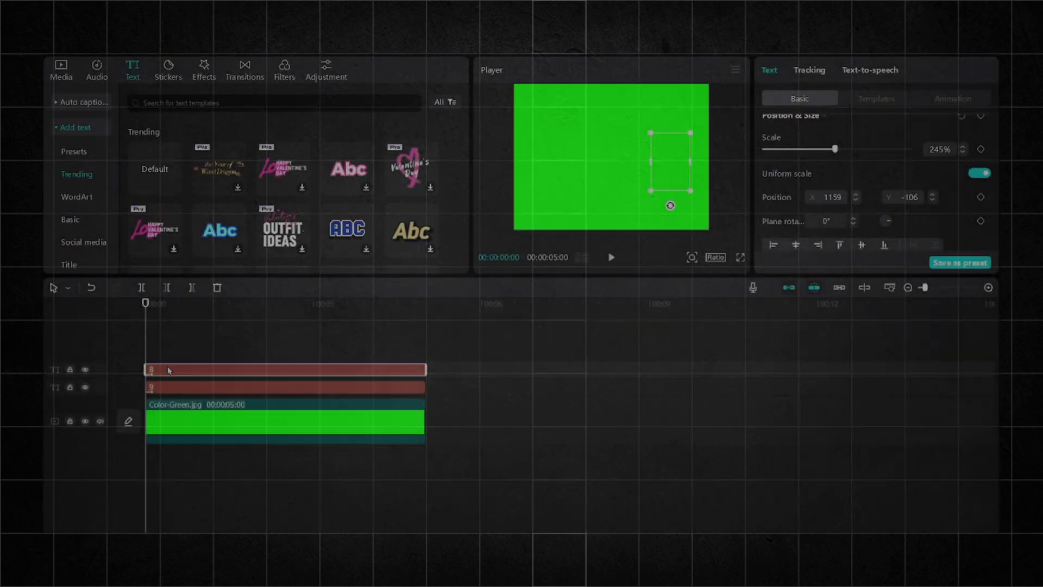
Duplicate the 8 onto a new track, change the copy to "7" and place it directly left of the 8
drag(169, 370, 168, 355)
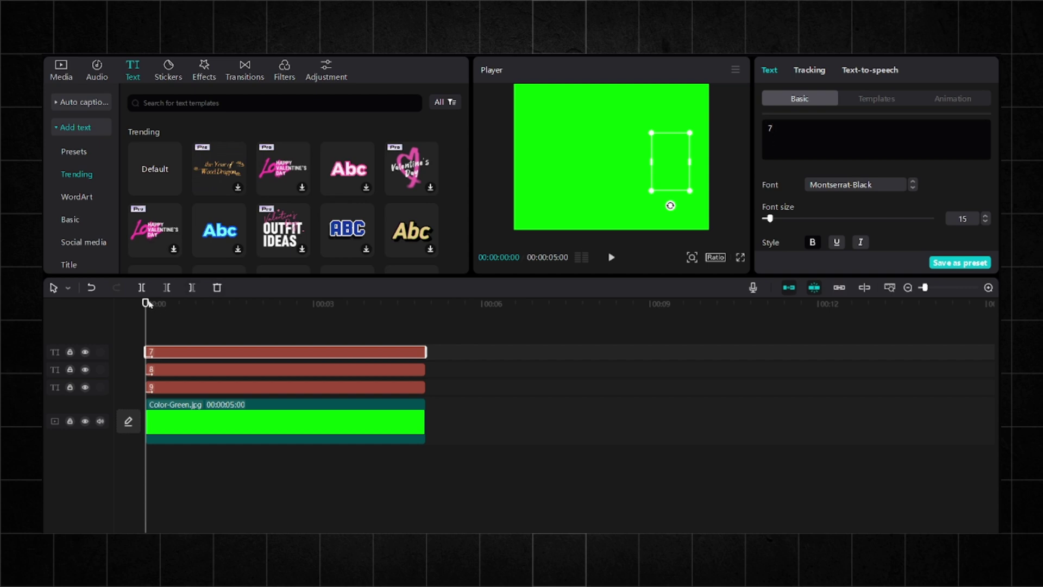
drag(148, 303, 153, 303)
scroll(835, 184, down, 6)
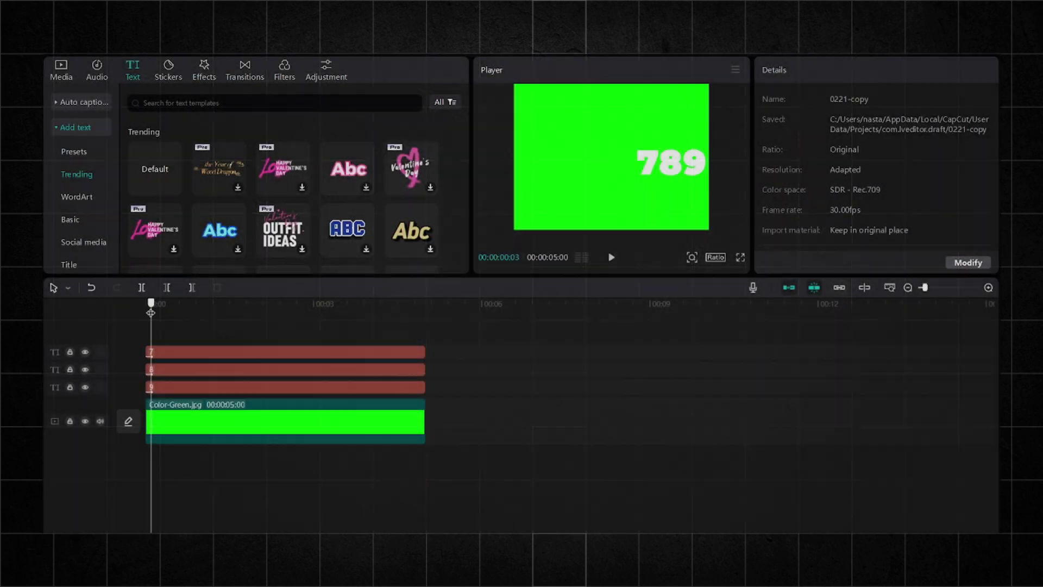
Split the 7, 8 and 9 texts at 00:00:00:04 and change the segments after the cut to 4, 5 and 6
drag(151, 312, 152, 313)
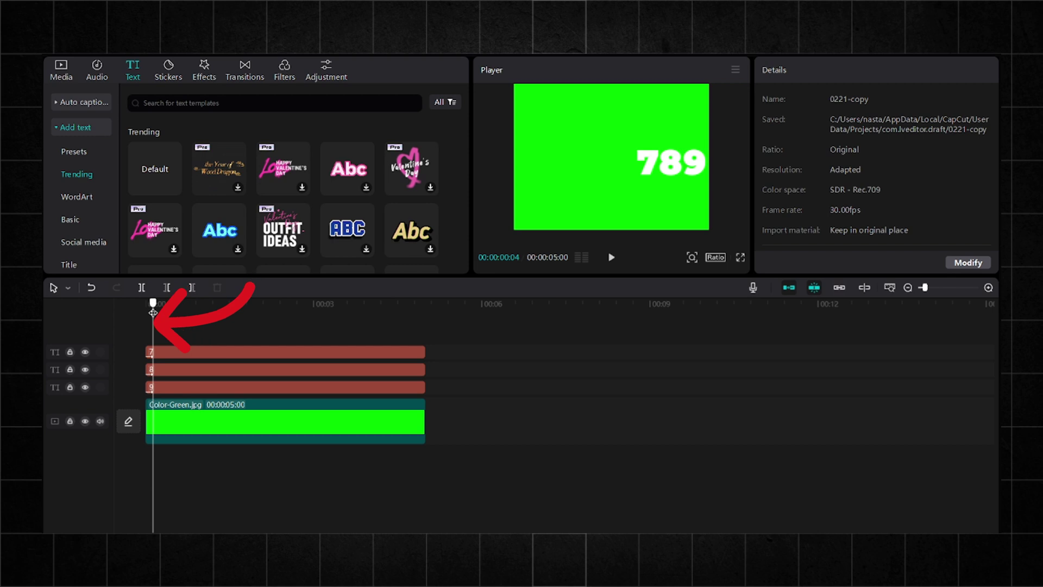
click(155, 351)
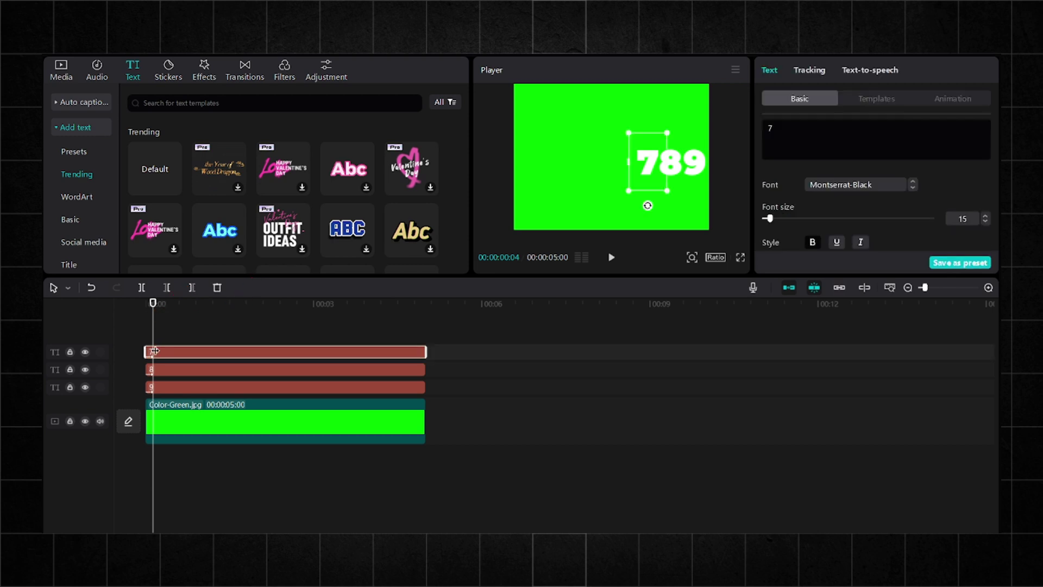
click(142, 290)
click(140, 290)
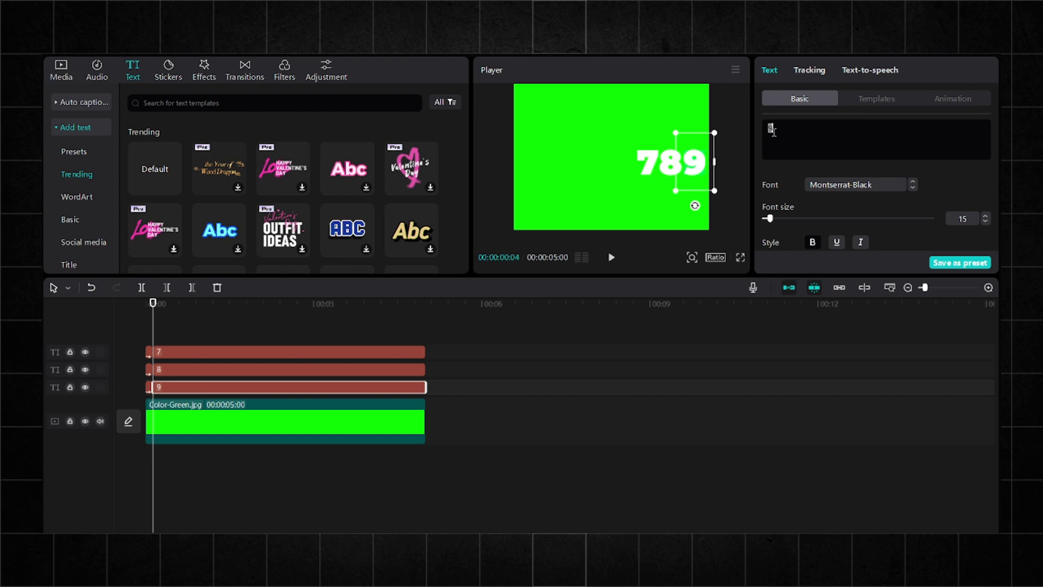
click(205, 369)
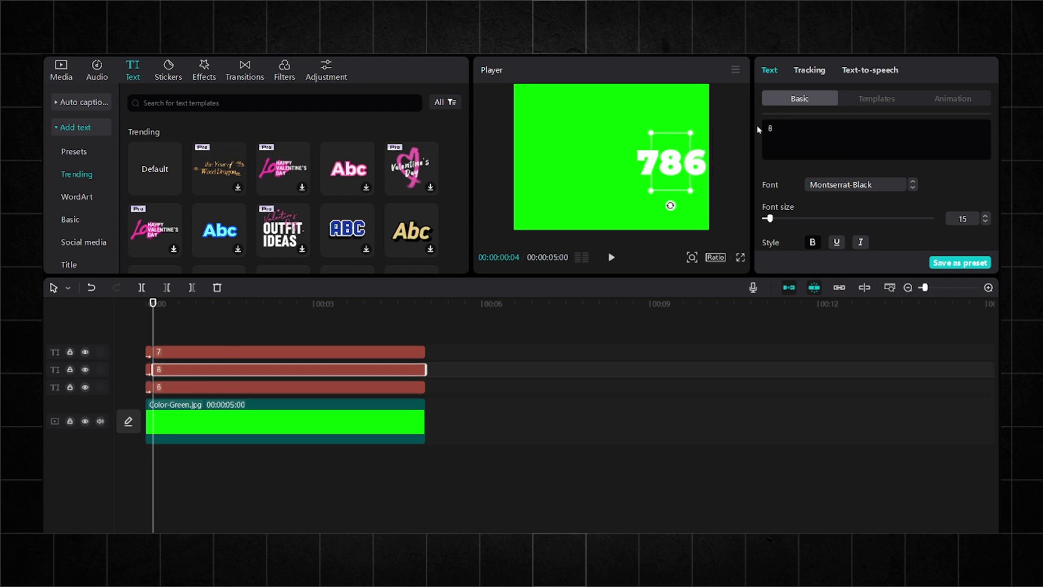
click(269, 352)
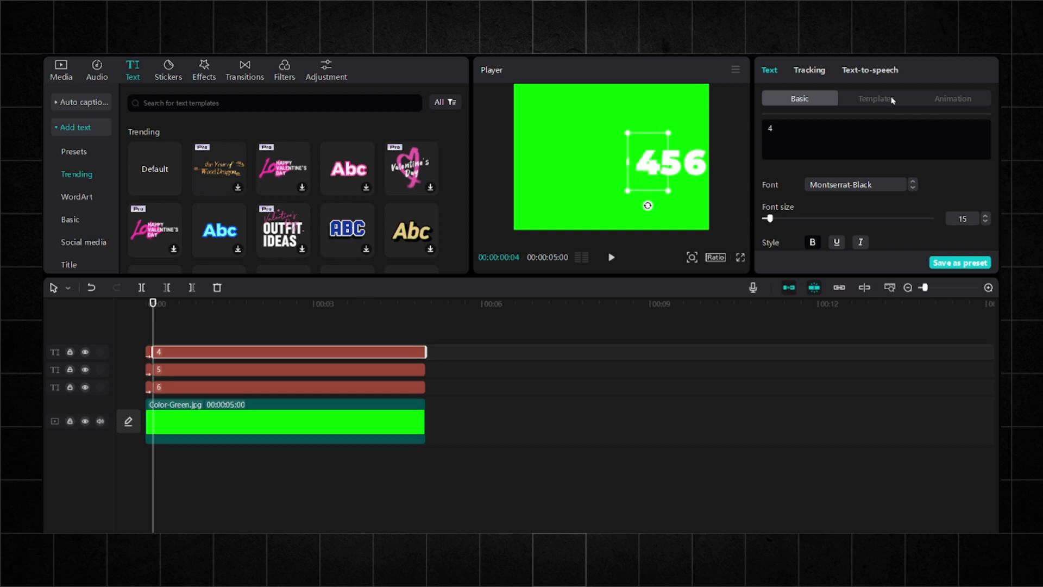
Apply the Roll In entrance animation to the 4 segment with a 0.1 s duration
click(952, 98)
click(883, 244)
click(838, 266)
click(838, 266)
click(838, 266)
click(838, 266)
Apply the Roll In entrance animation to the 5 and 6 segments, each with a 0.1 s duration
click(313, 370)
click(890, 248)
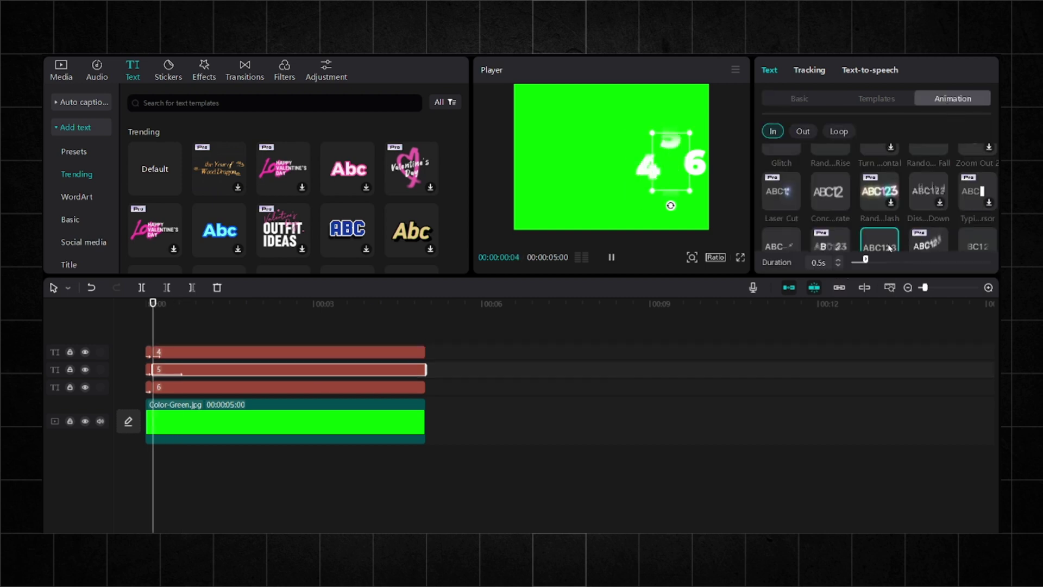
triple_click(838, 266)
click(838, 265)
click(322, 388)
click(883, 244)
click(838, 265)
click(838, 266)
click(838, 265)
click(838, 265)
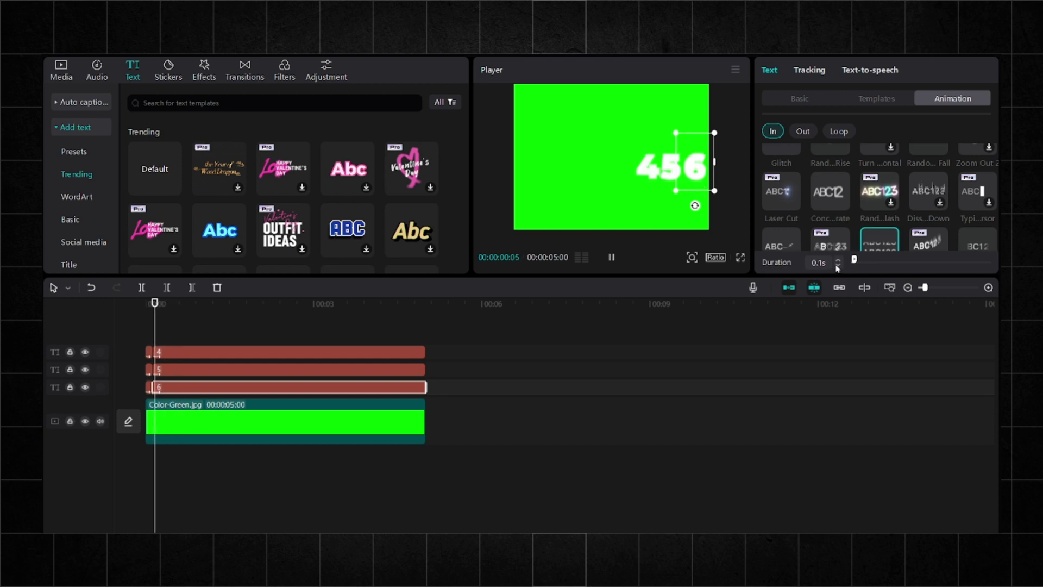
Split the three number texts at 00:00:00:08 and change the segments after the cut to 1, 2 and 3
drag(172, 334, 171, 402)
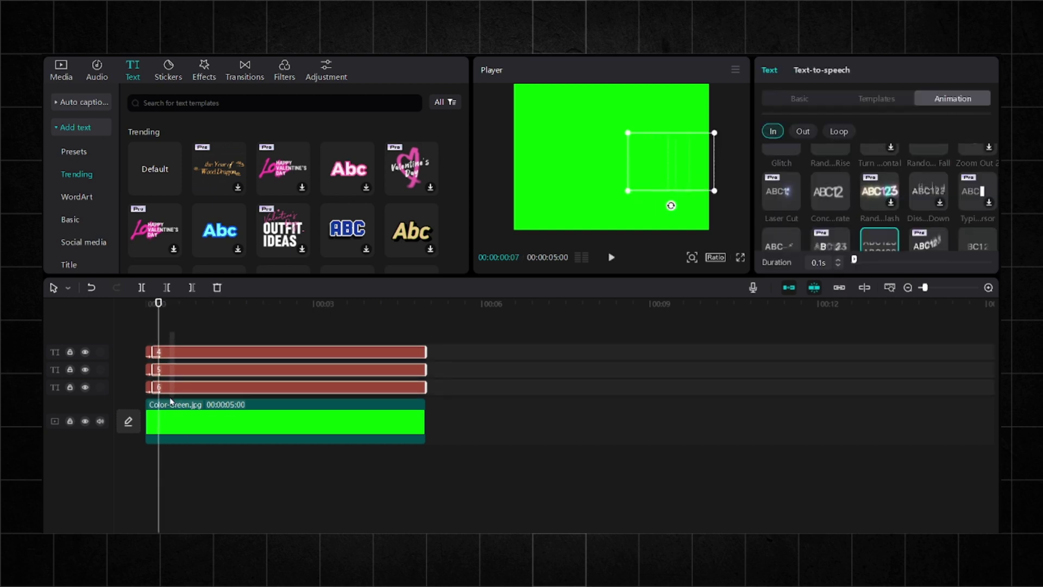
click(146, 287)
click(793, 99)
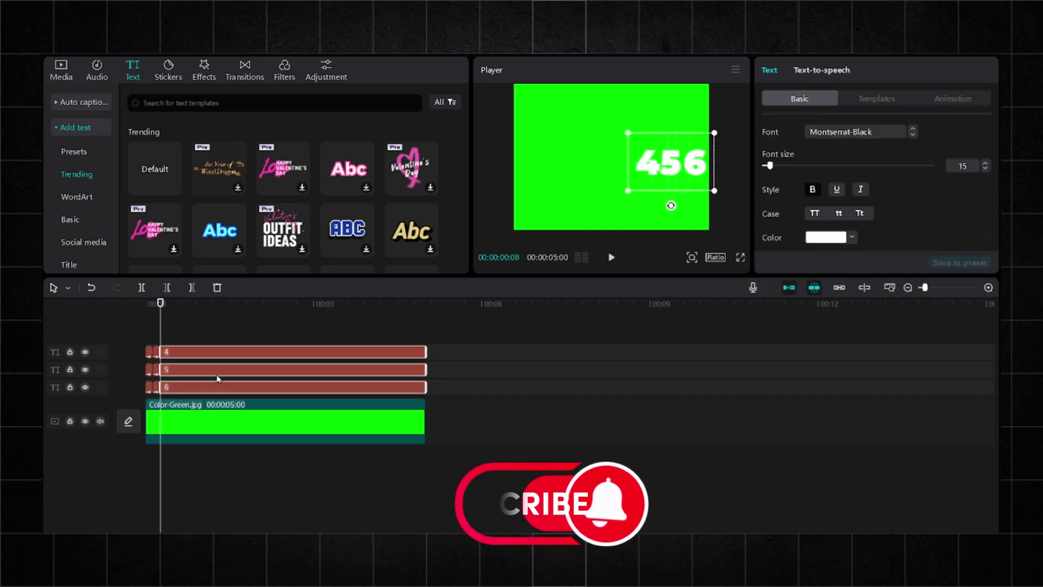
text(1)
click(155, 370)
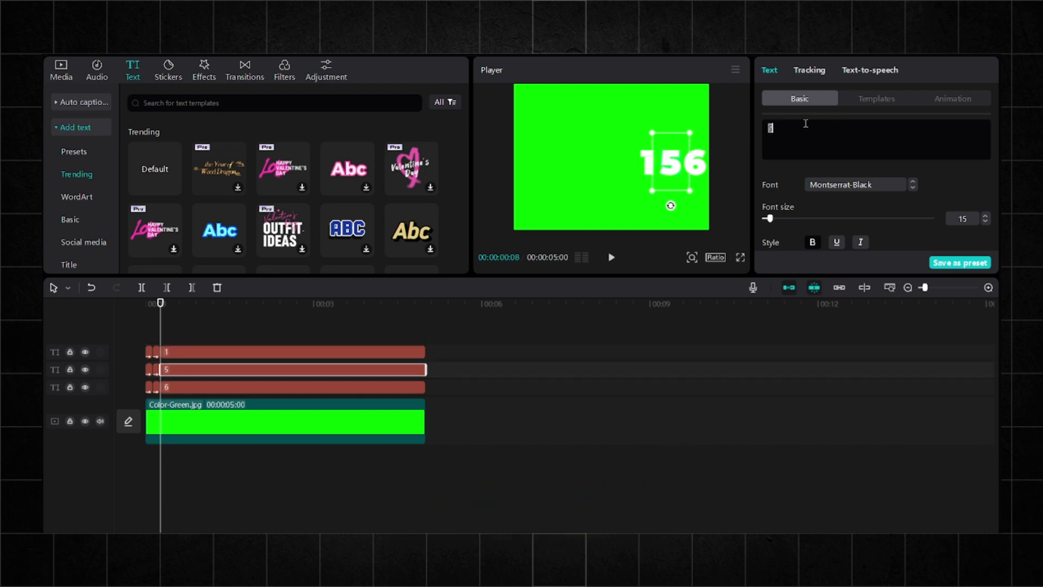
click(249, 388)
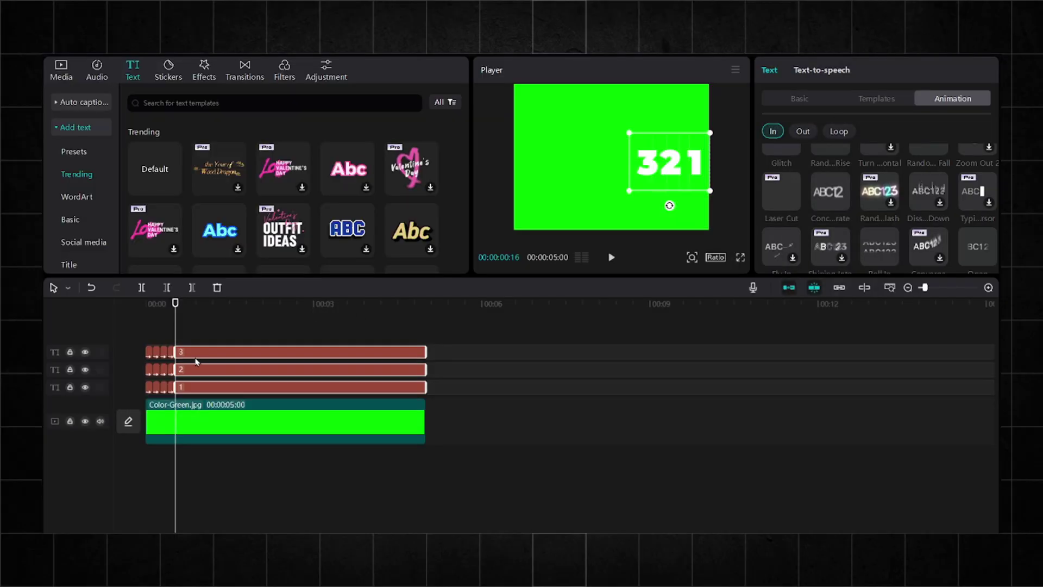
Change the final 3, 2 and 1 text segments to .0, 0 and 0, with the .0 placed directly before the other zeros
click(196, 356)
click(283, 370)
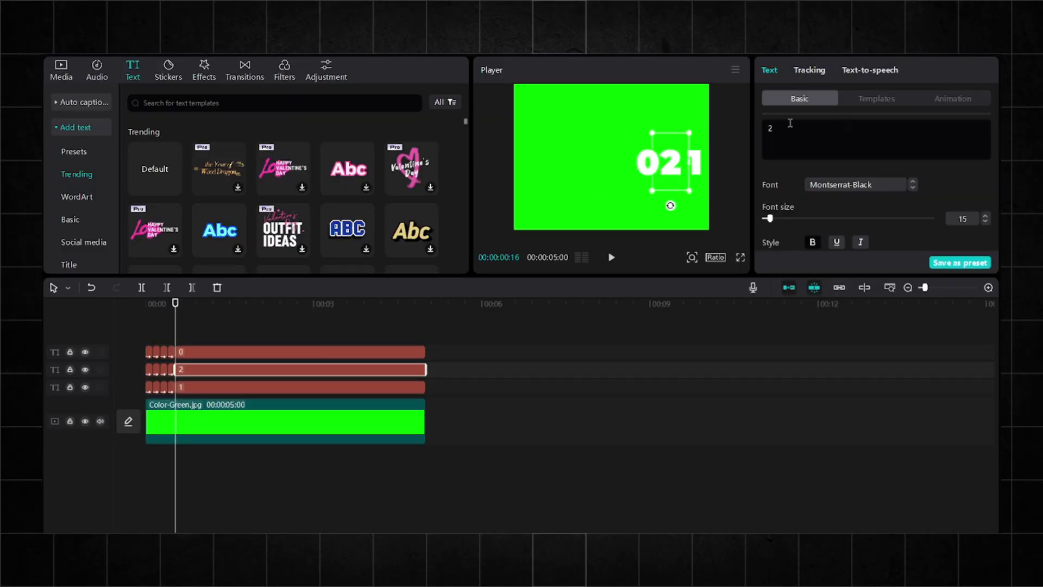
click(700, 157)
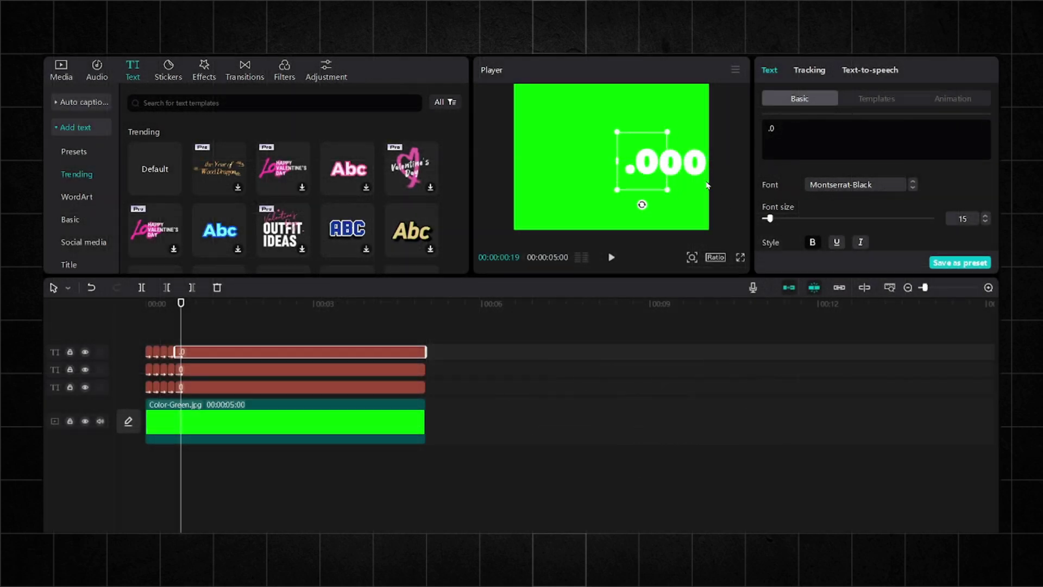
scroll(787, 198, down, 6)
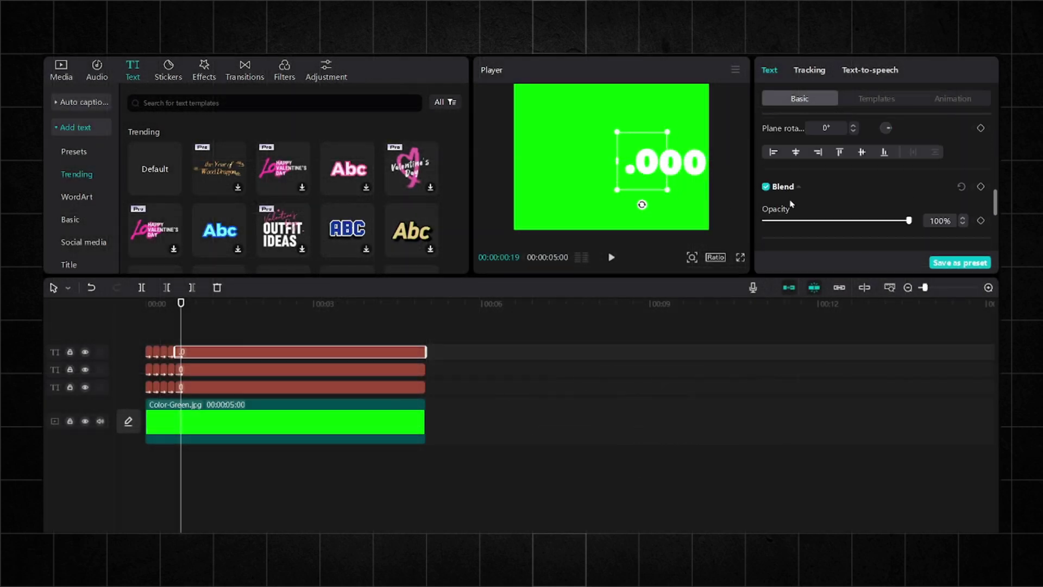
scroll(868, 203, up, 2)
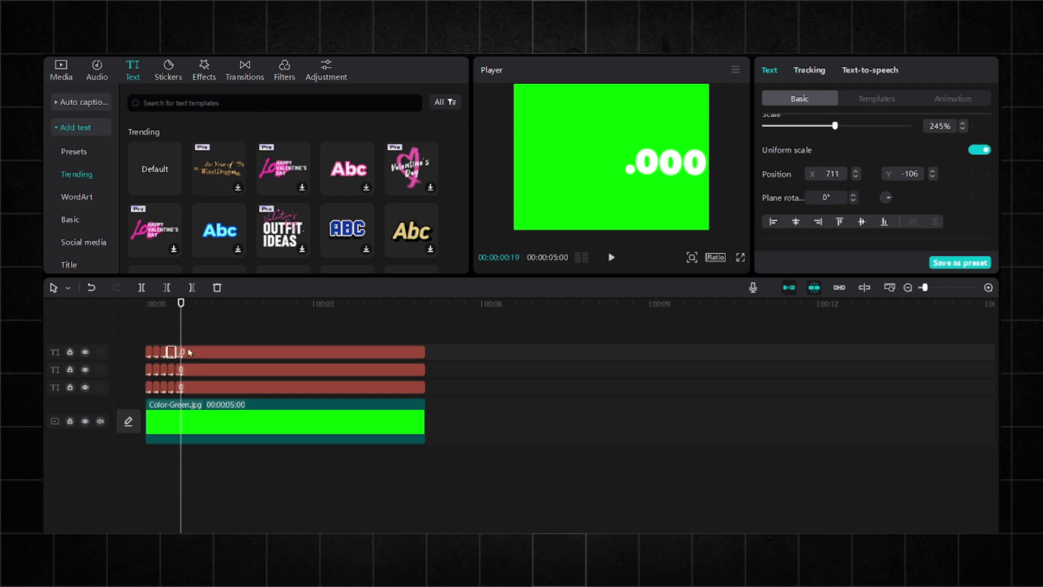
scroll(851, 181, up, 3)
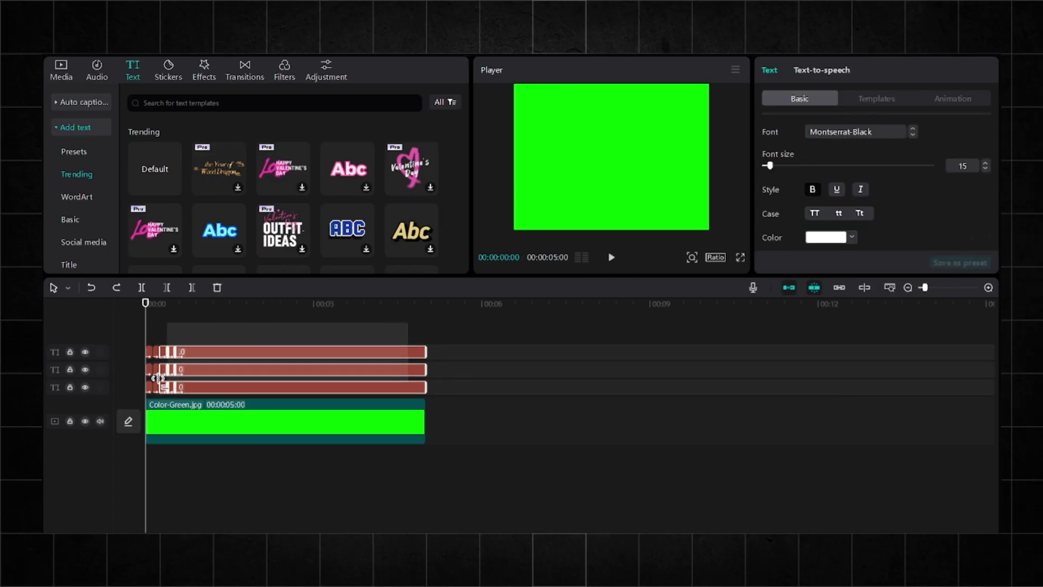
Combine all number text segments into one compound clip and duplicate it onto a new track above
right_click(240, 426)
click(263, 484)
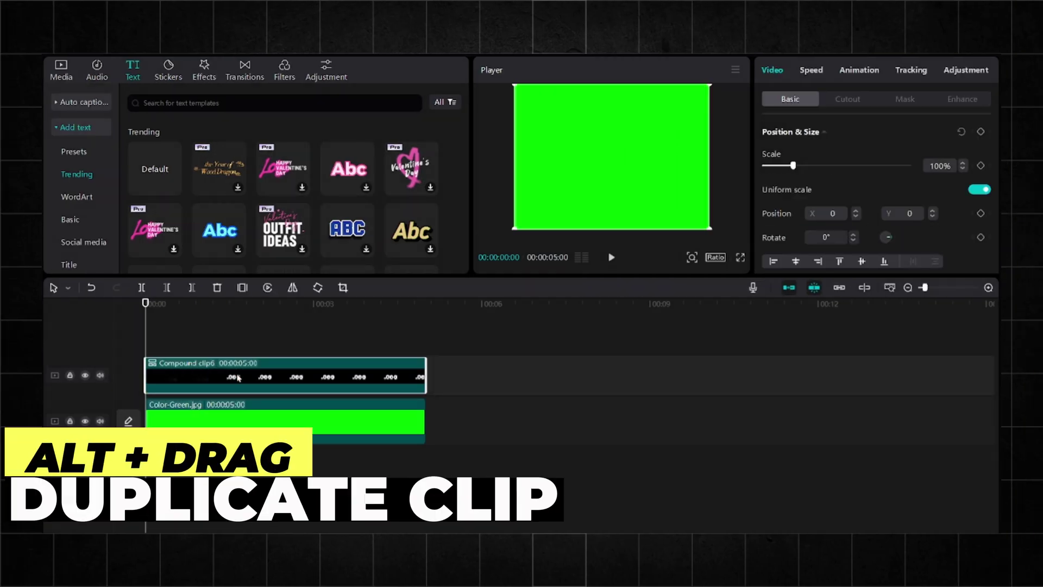
drag(236, 375, 236, 338)
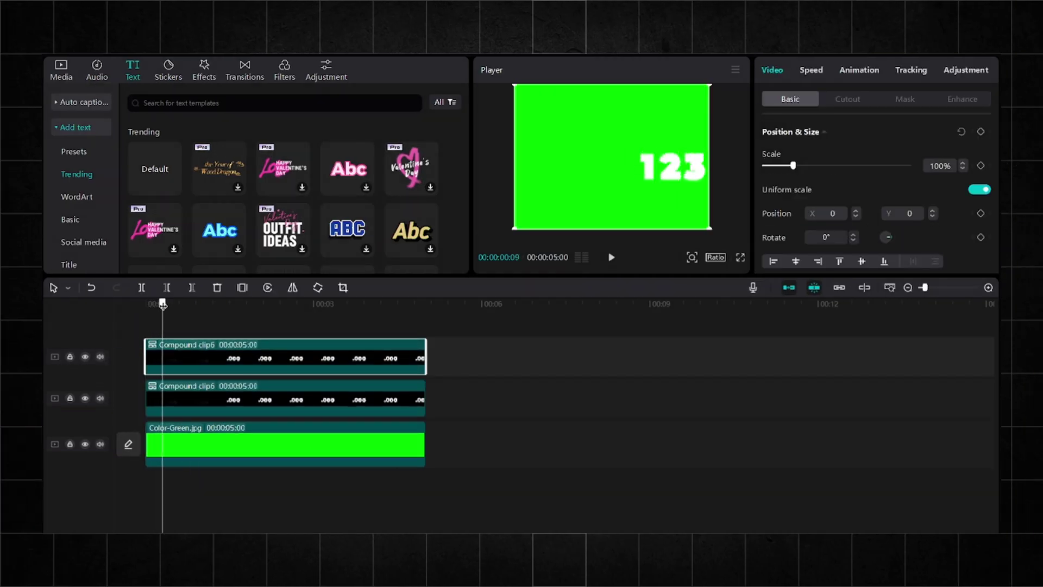
Start the upper compound clip slightly later, trim its end to match the background, and place its digits directly left of the lower clip's digits
drag(186, 362, 201, 361)
drag(447, 361, 427, 360)
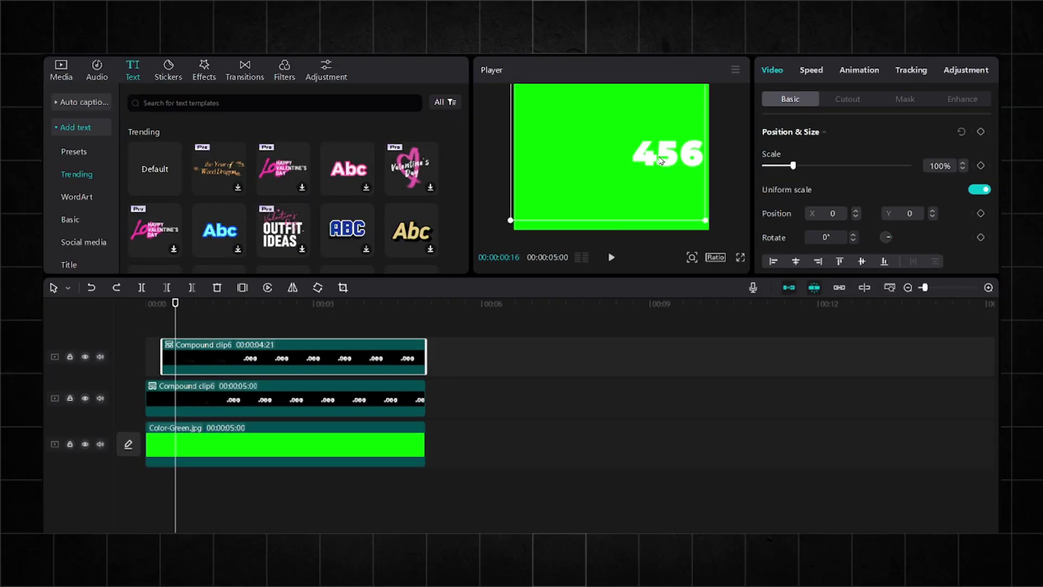
drag(661, 160, 589, 174)
Paste a copy of the upper compound clip onto a new track, shift it earlier and trim its end to 00:00:05:00
drag(175, 305, 197, 306)
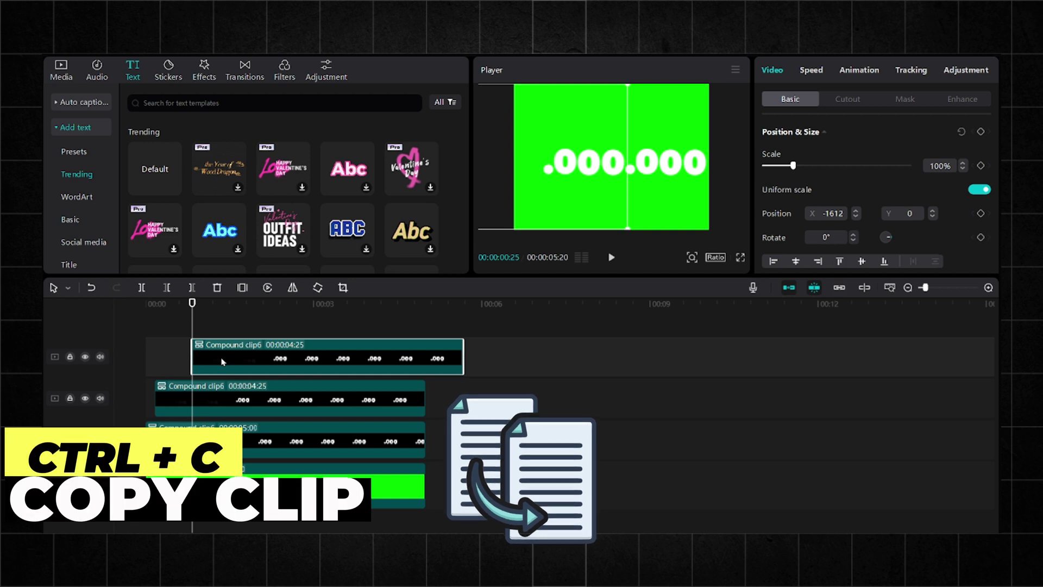
drag(222, 362, 205, 361)
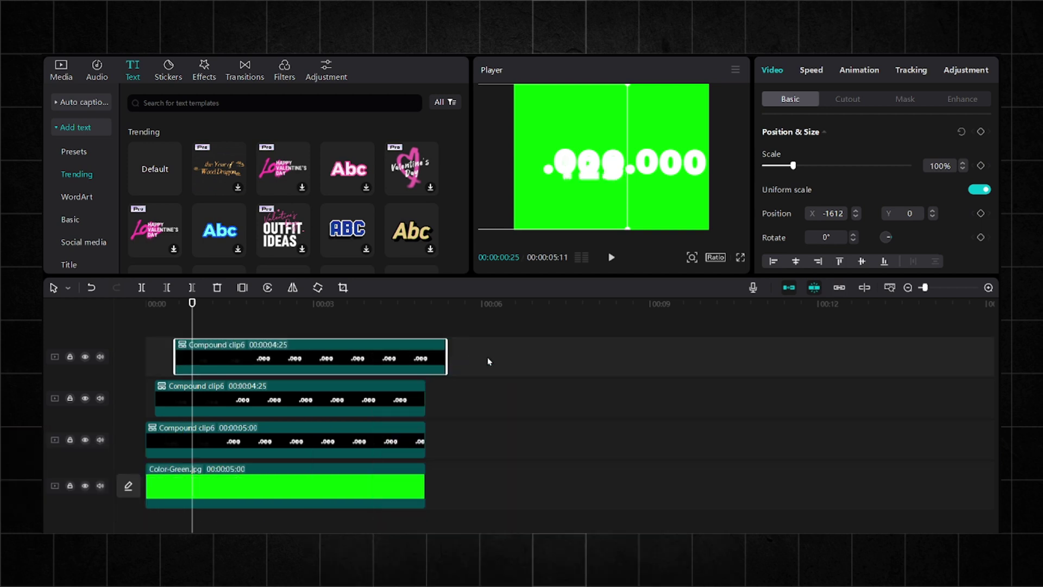
drag(446, 360, 426, 359)
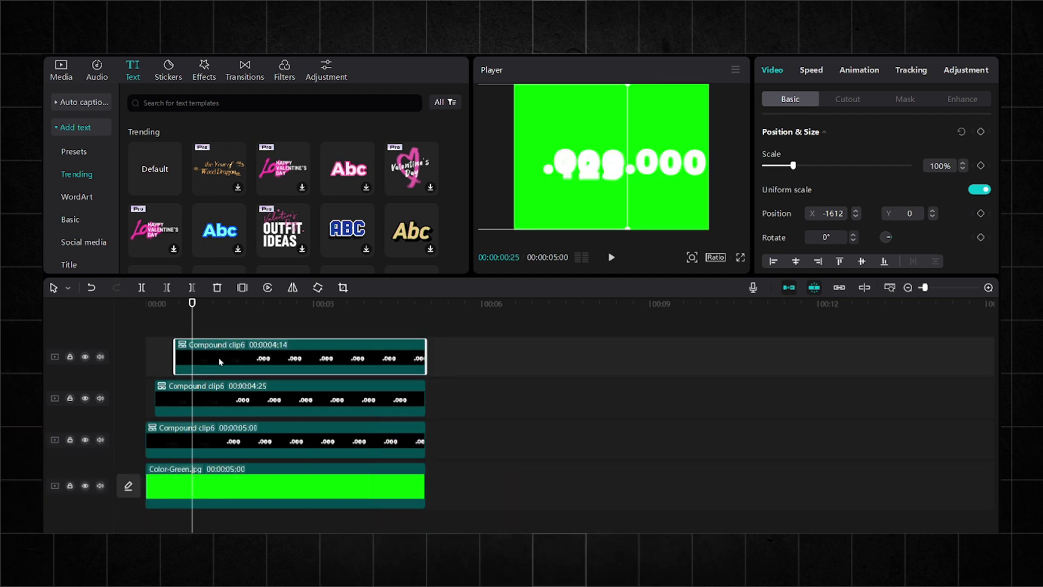
Break the topmost compound clip back into its texts and delete all segments before the final .0, 0 and 0
right_click(220, 362)
click(264, 373)
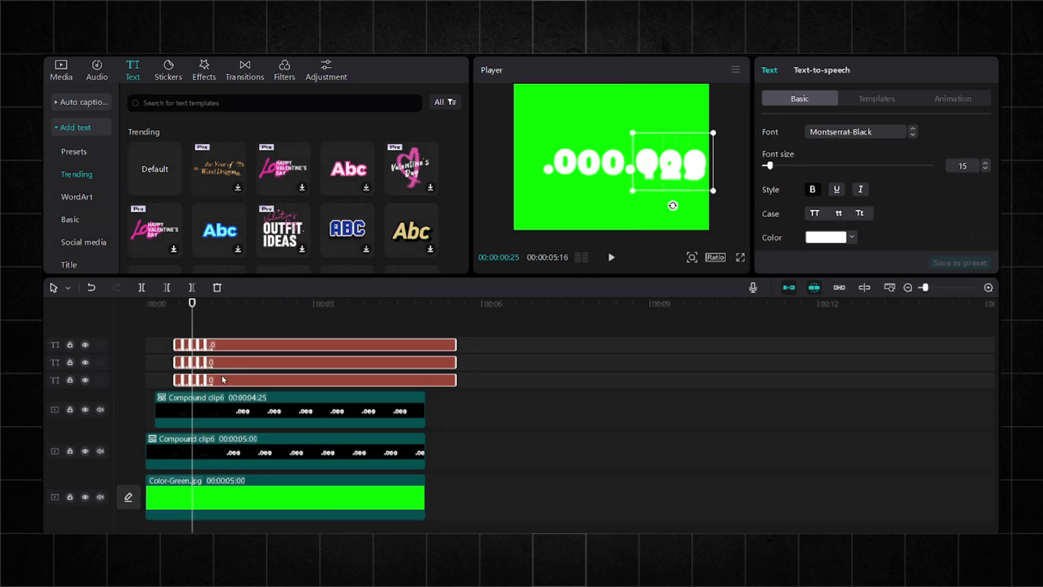
click(212, 350)
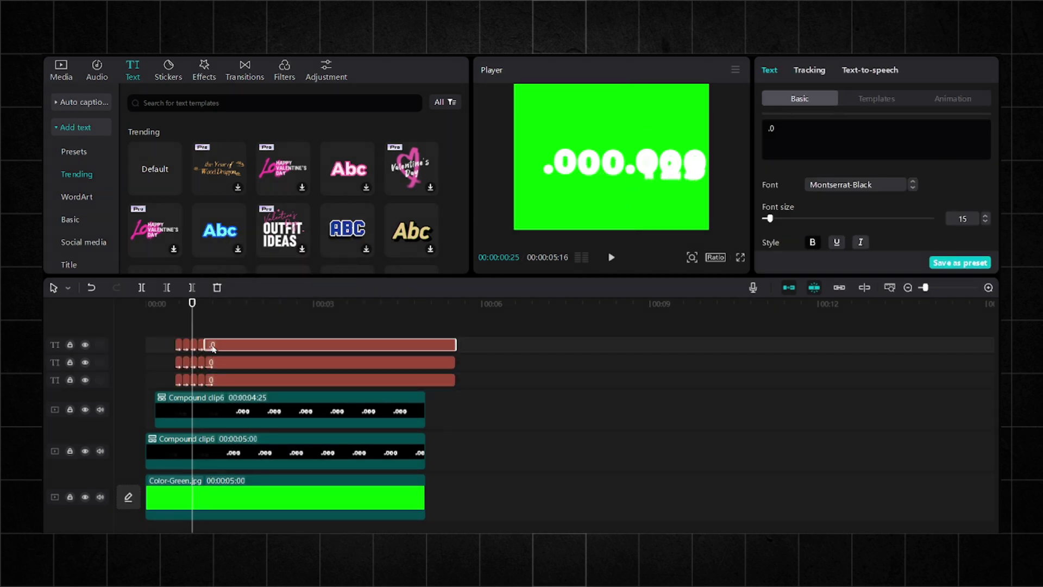
drag(214, 331, 210, 380)
drag(172, 327, 198, 375)
key(Delete)
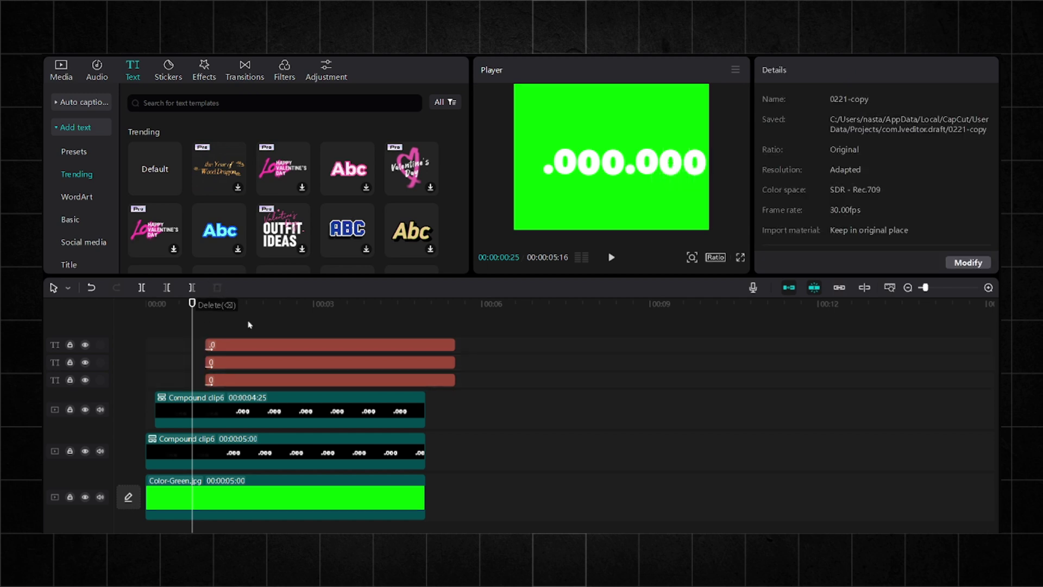
Fit the remaining texts between 00:00:00:25 and 00:00:05:00, keeping only one and changing it to "$1" in front of the zeros
drag(283, 329, 280, 381)
drag(435, 346, 419, 346)
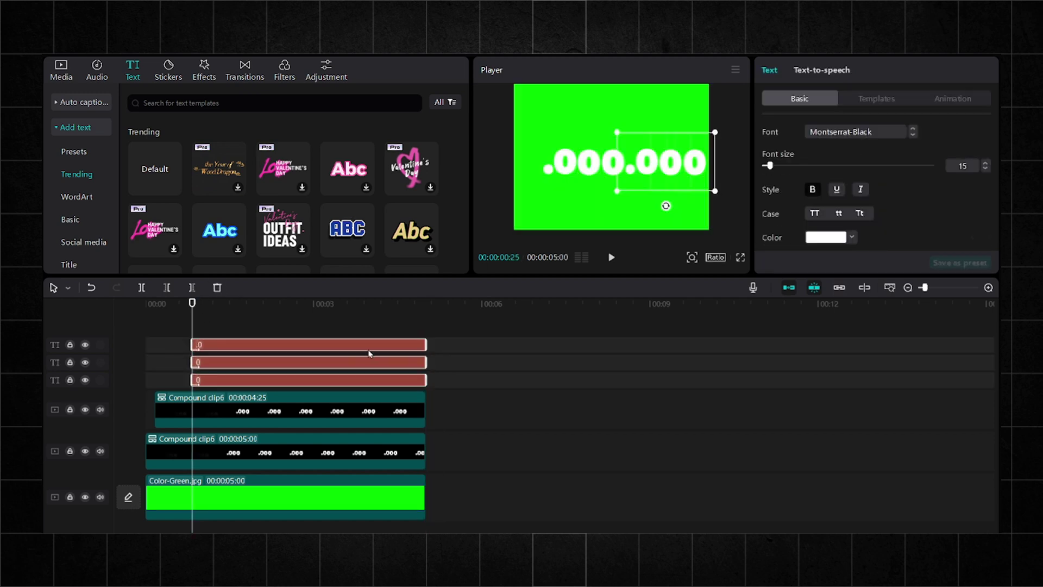
click(343, 347)
key(Delete)
click(321, 347)
key(Delete)
click(290, 349)
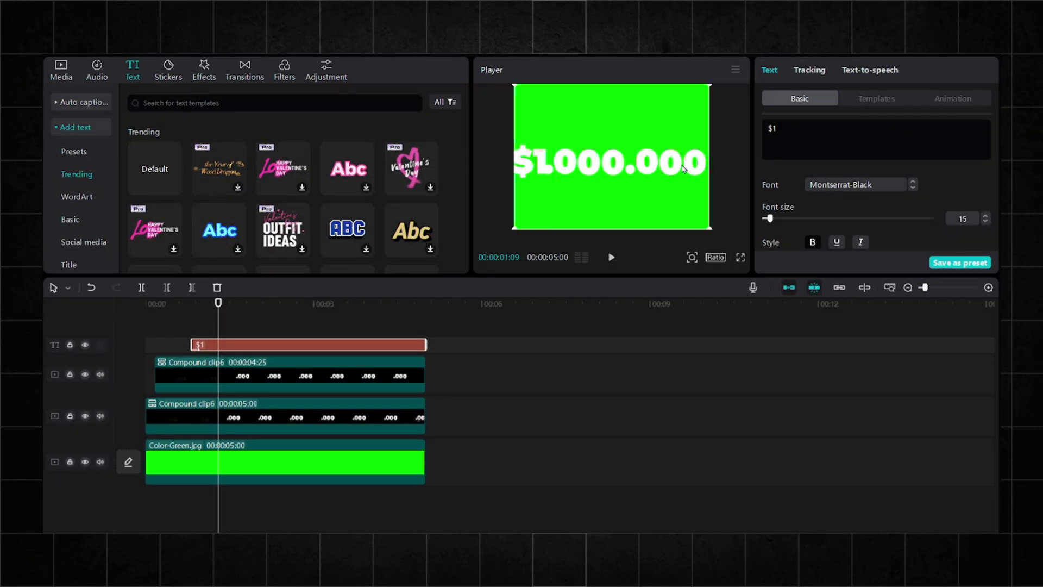
Scale down both compound clips, the left group to 95%, and space the groups evenly so the counter reads $1.000.000
click(678, 171)
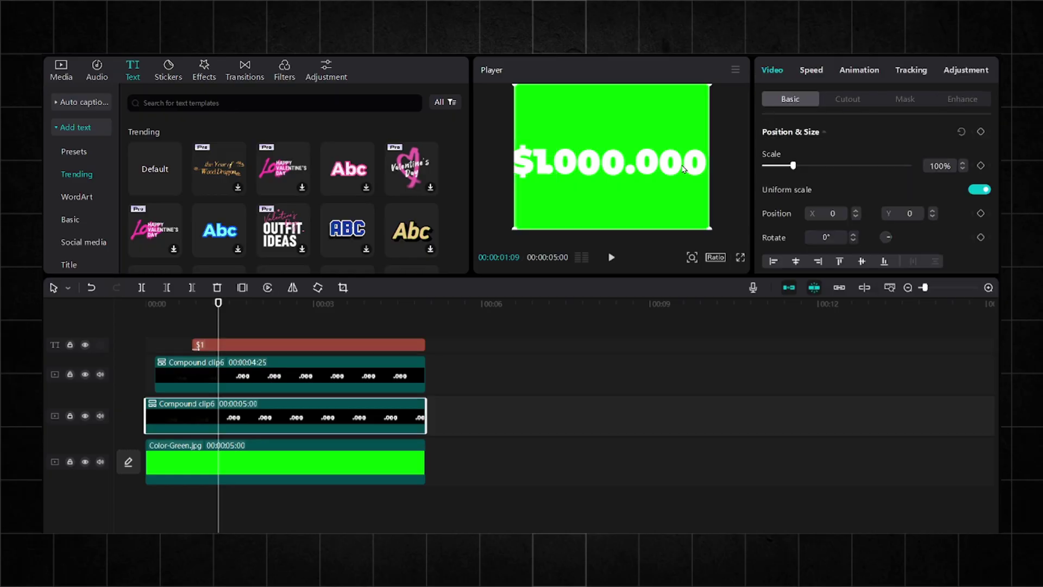
drag(793, 165, 790, 169)
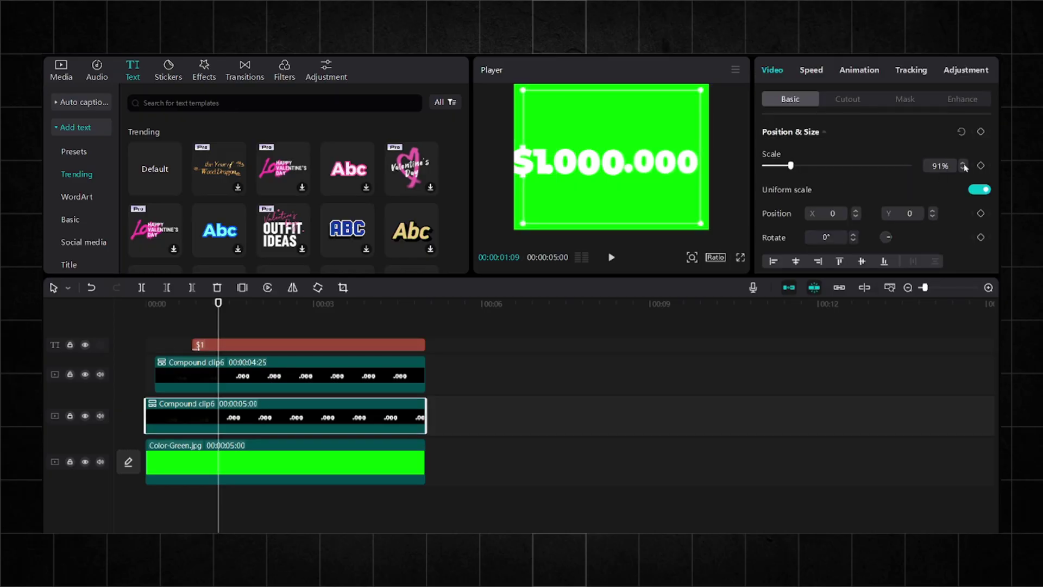
drag(608, 169, 665, 163)
drag(590, 165, 596, 165)
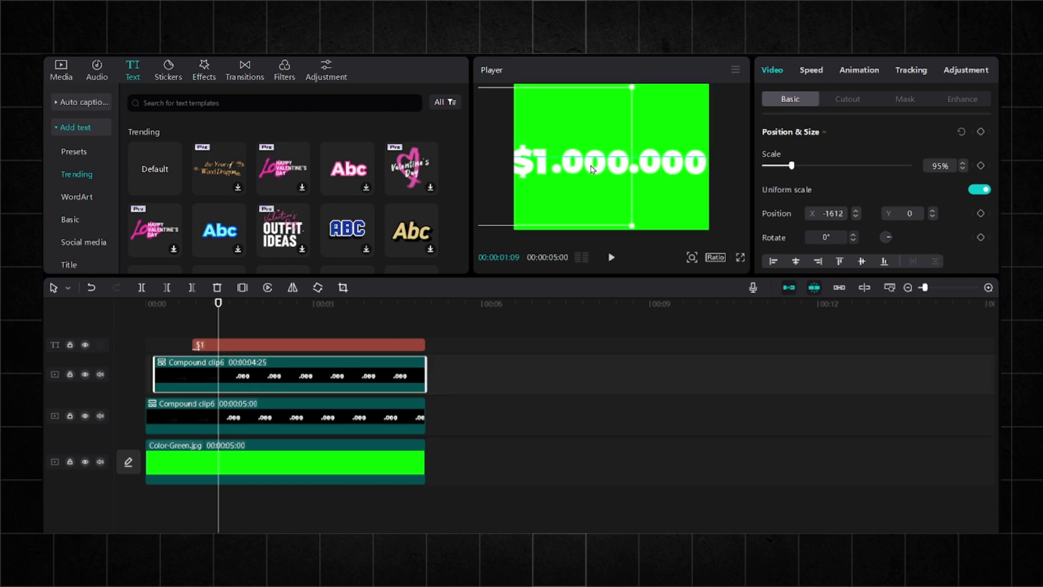
Move the start of the $1 text to 00:00:00:20, with its end still at the background's end
click(530, 161)
click(183, 303)
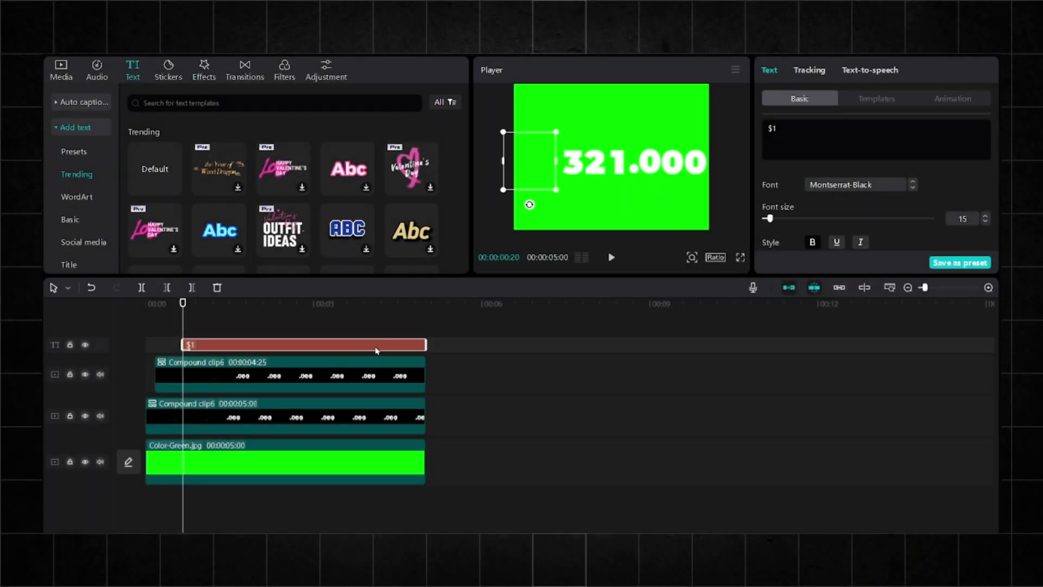
right_click(377, 350)
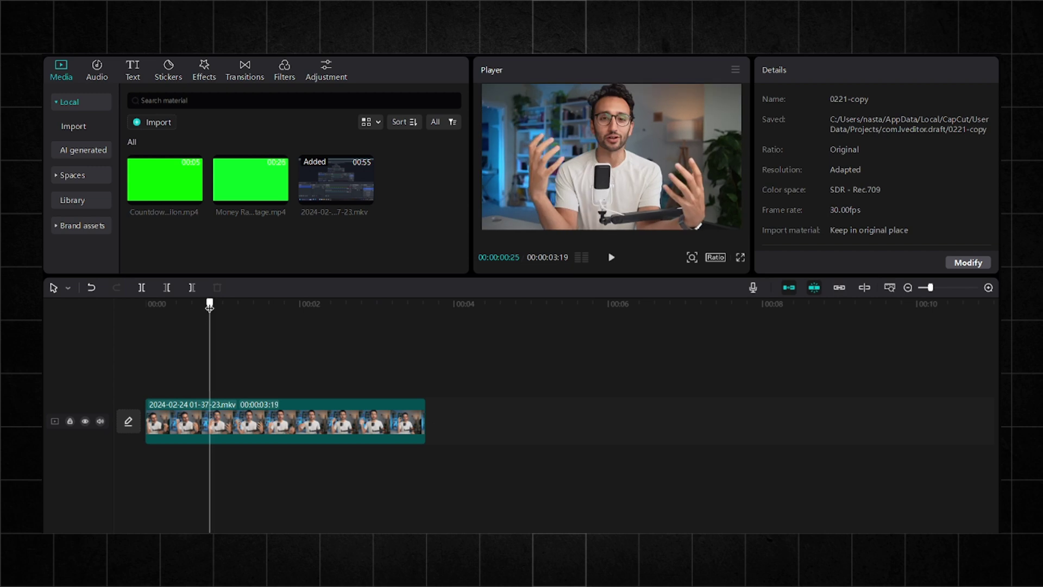
Modify the project settings and place Countdown 1 Milon.mp4 above the talking-head video from the start, matching its 00:00:03:19 length
drag(210, 308, 54, 317)
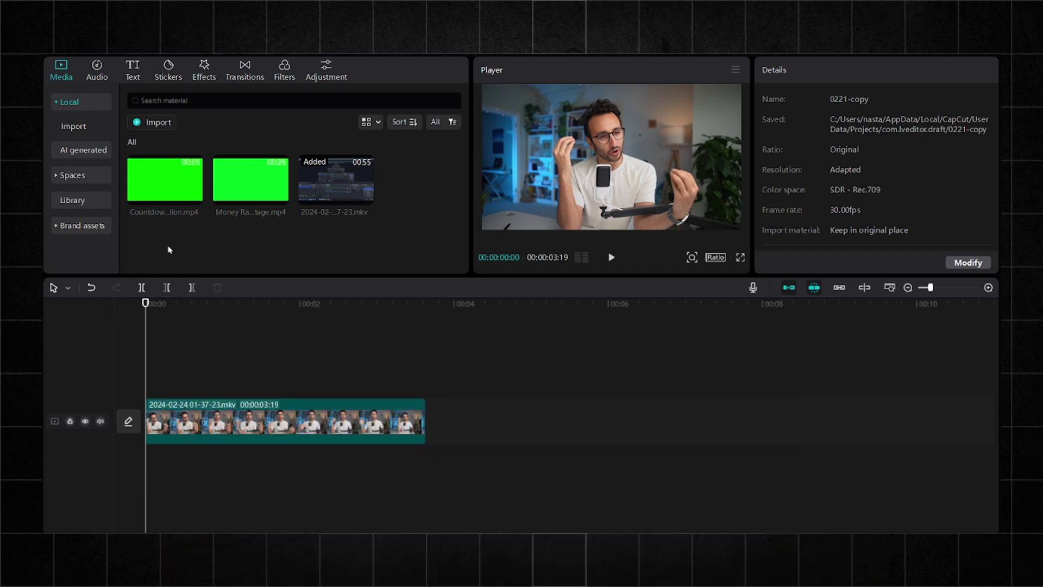
click(203, 427)
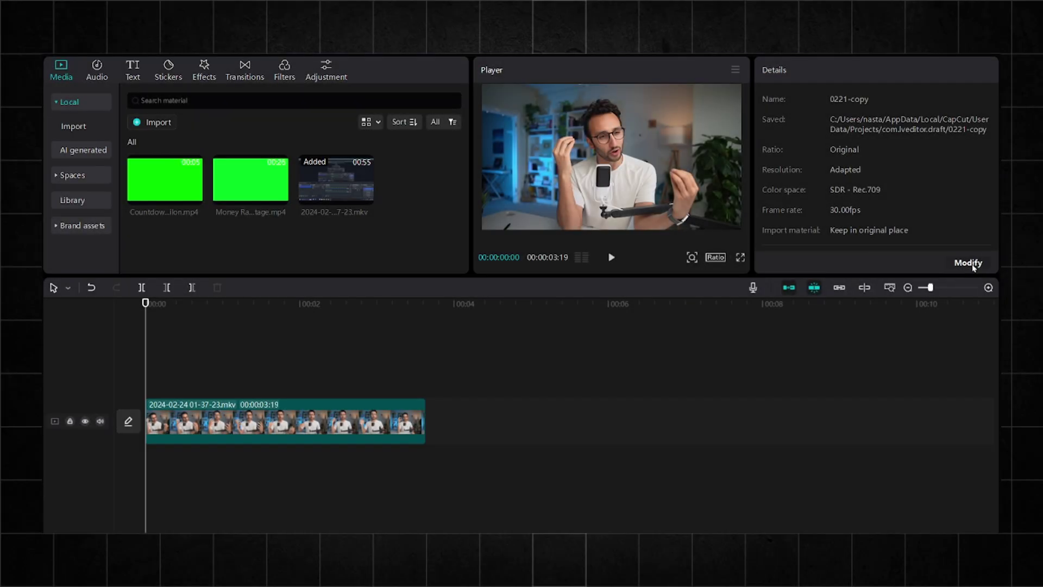
click(967, 264)
click(479, 461)
drag(165, 179, 426, 371)
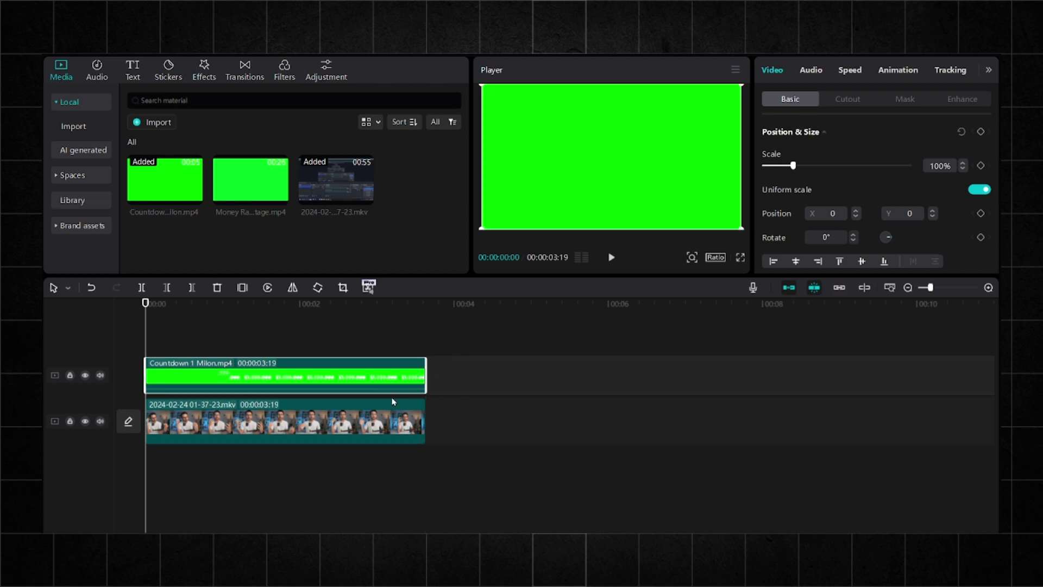
Remove the green from the Countdown clip with a strong Chroma key and move the counter lower in the frame
click(830, 103)
drag(765, 187, 910, 187)
drag(142, 318, 223, 320)
drag(574, 170, 568, 204)
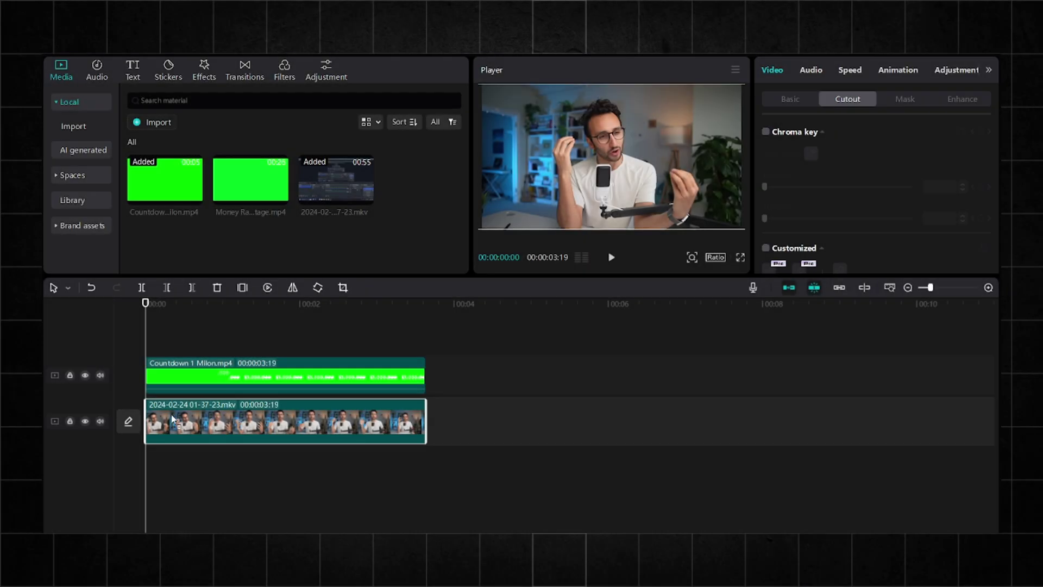
Duplicate the talking-head clip onto the top track and apply Auto cutout to the copy
drag(168, 421, 161, 356)
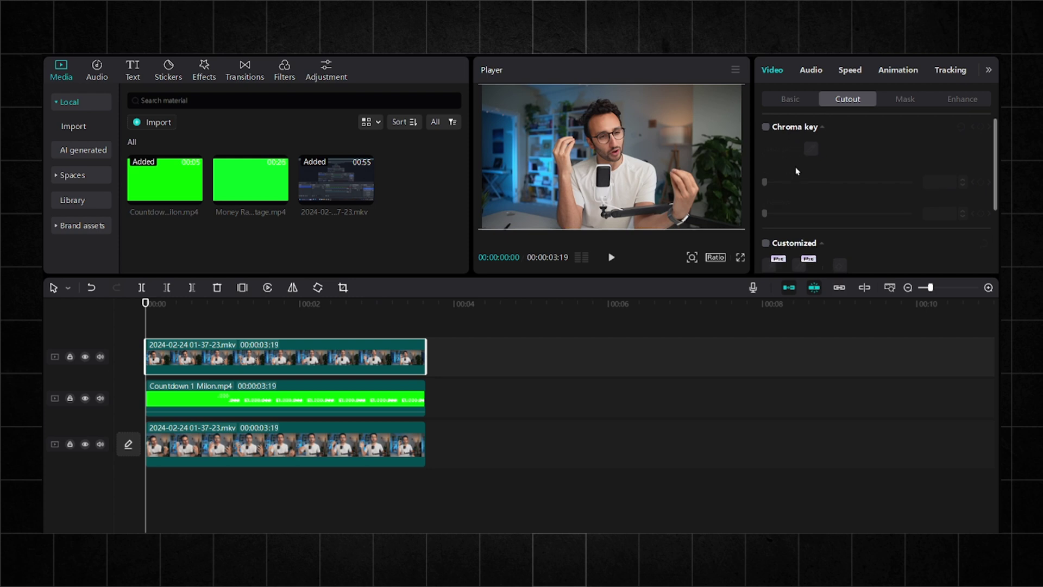
scroll(797, 171, down, 2)
scroll(860, 240, down, 1)
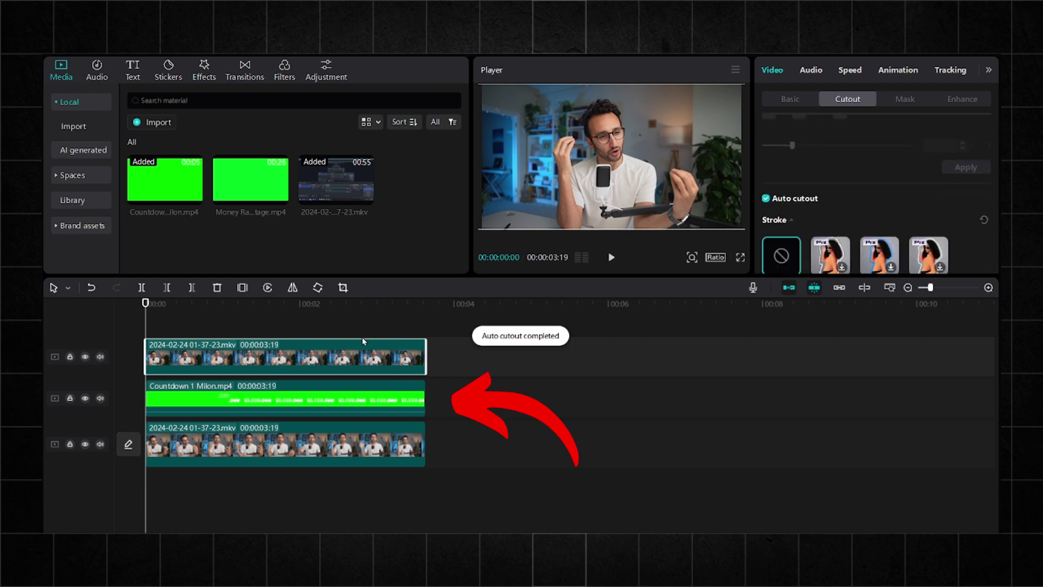
Move the Countdown 1 Milon.mp4 clip to the track above the cutout copy and play the result
mouse_move(145, 304)
mouse_down()
mouse_move(293, 304)
mouse_move(130, 308)
mouse_up()
drag(254, 398, 258, 323)
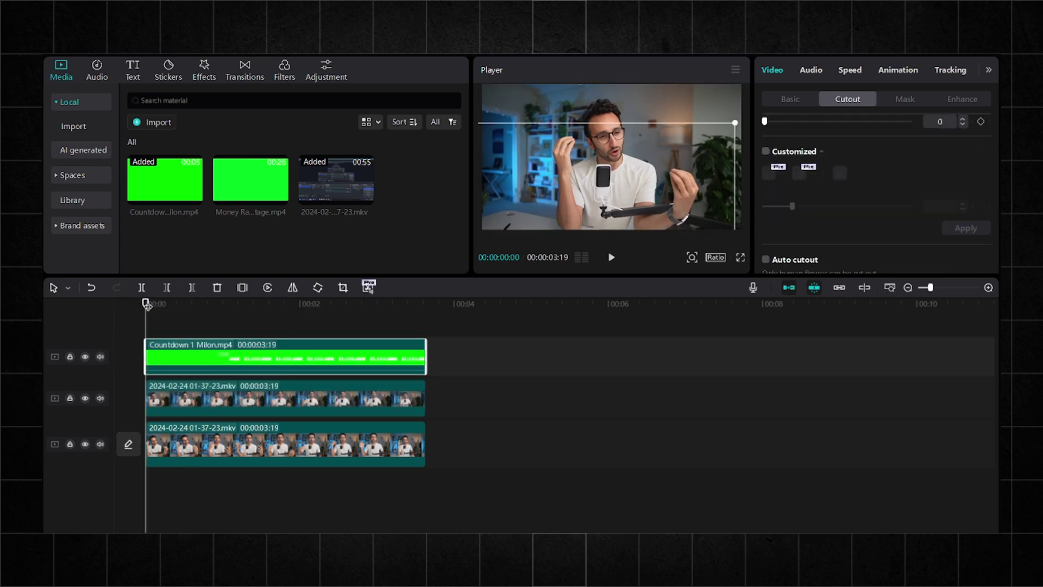
key(space)
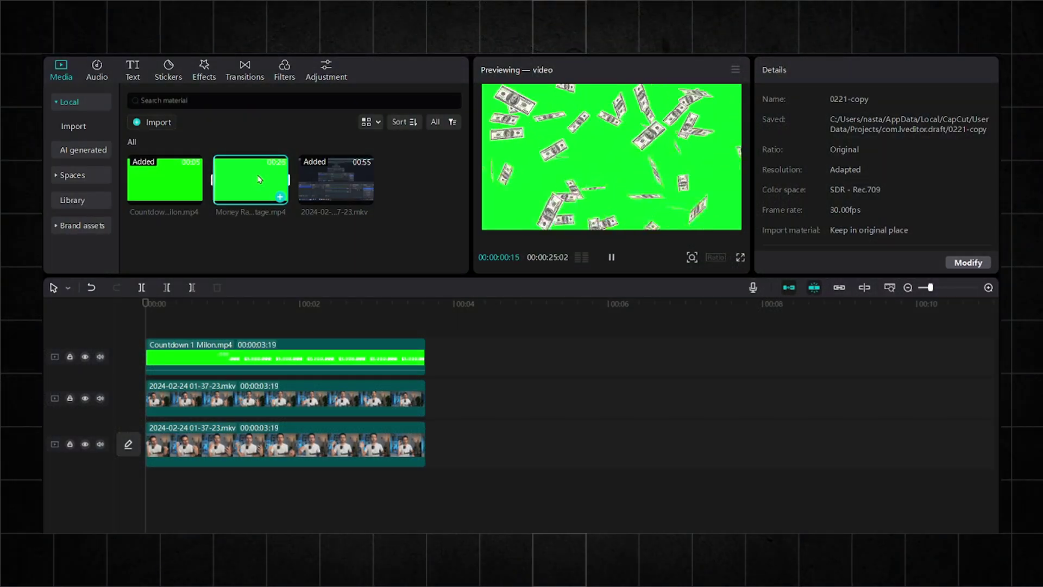
Add the Money Rain Explosion Dollar Bills green-screen clip on a new top track, starting at 00:00:00:00
drag(260, 179, 233, 324)
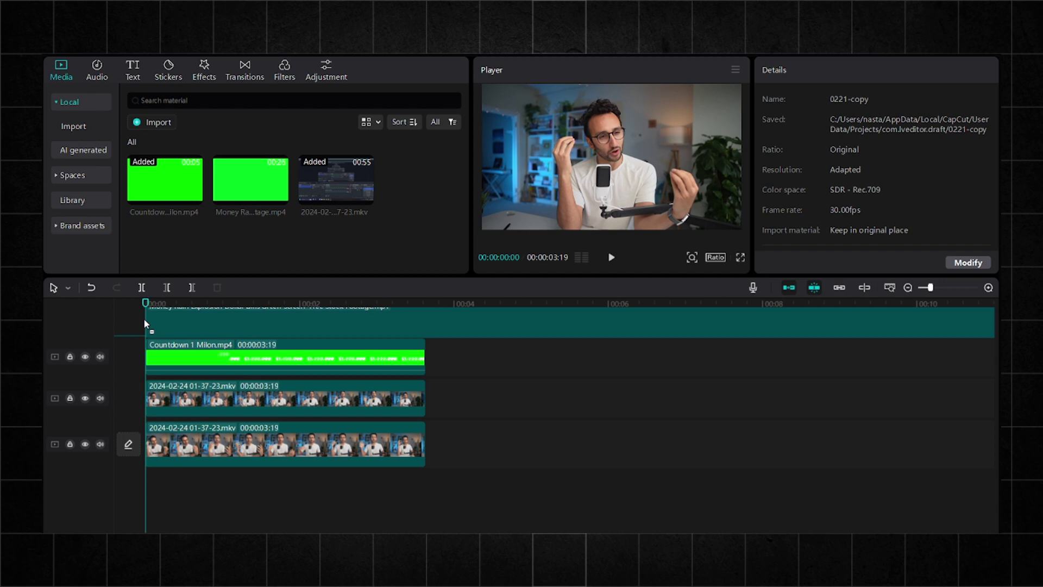
drag(145, 323, 146, 325)
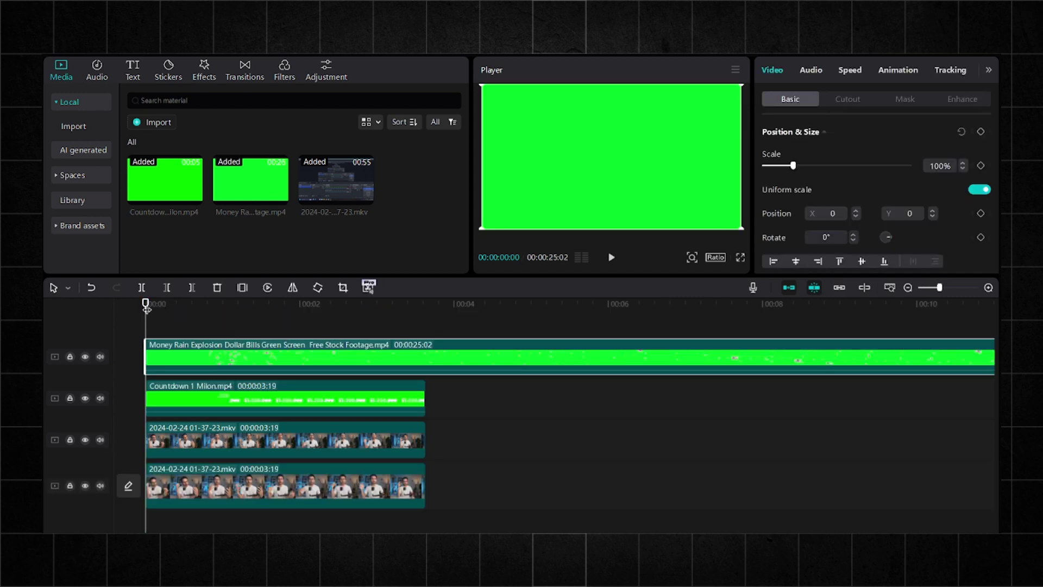
Remove the green from the Money Rain clip with a high-strength Chroma key and cut off everything after 00:00:03:19
click(848, 100)
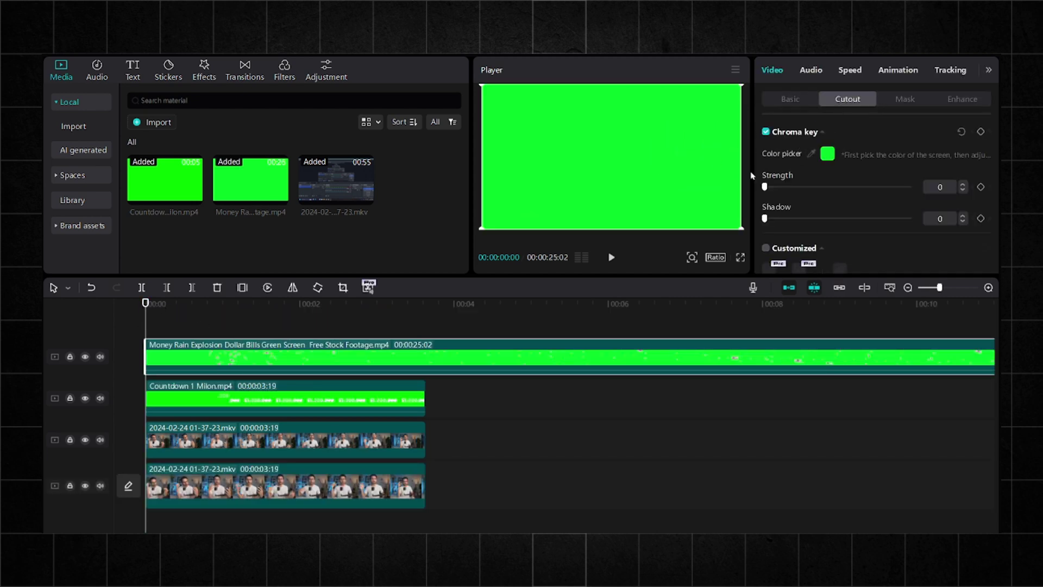
drag(765, 187, 909, 187)
click(426, 326)
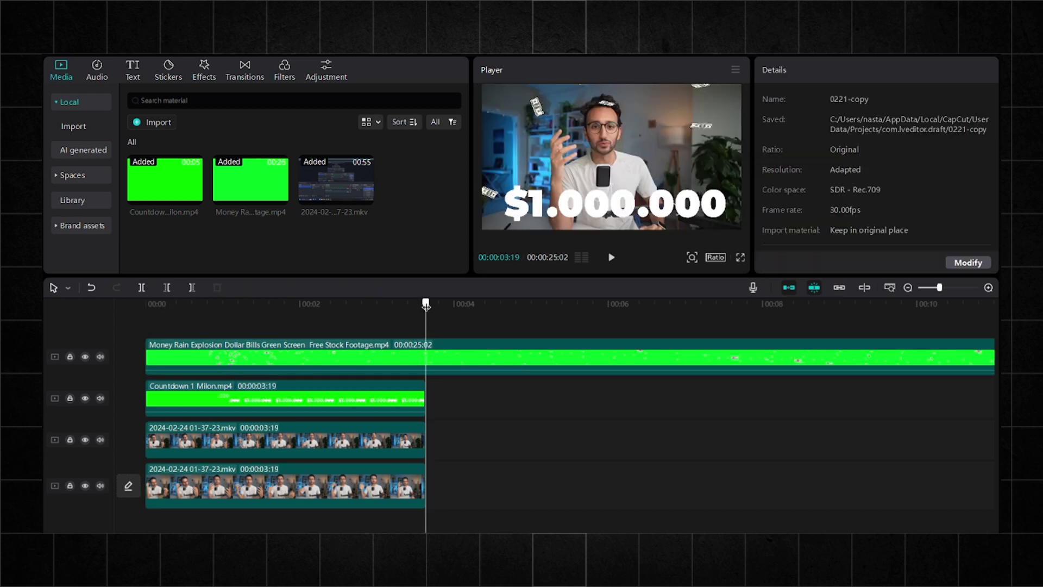
click(531, 373)
key(ctrl+b)
key(Delete)
Enlarge the Money Rain clip to a scale of 145% and return the playhead to the start
drag(427, 307, 169, 308)
click(208, 349)
click(790, 99)
drag(794, 165, 807, 166)
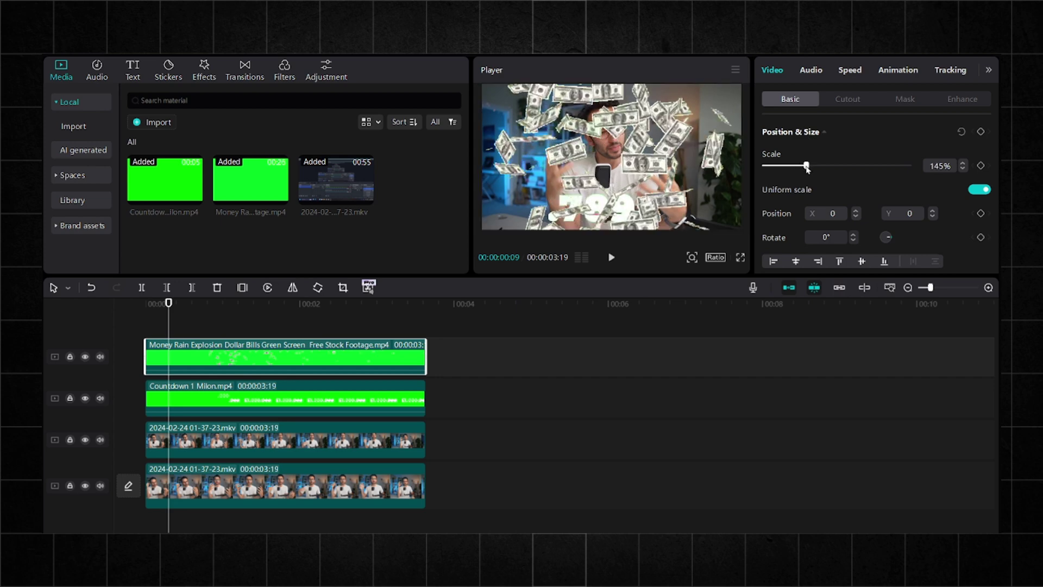
drag(168, 305, 140, 308)
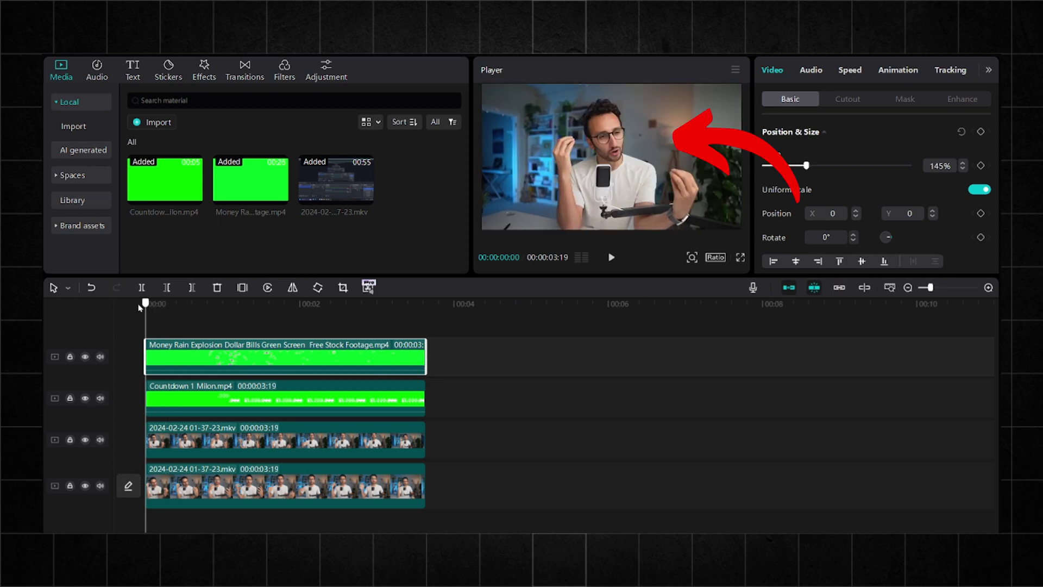
Move the Money Rain clip beneath the cutout copy and shift it to start at 00:00:01:02
drag(227, 370, 210, 466)
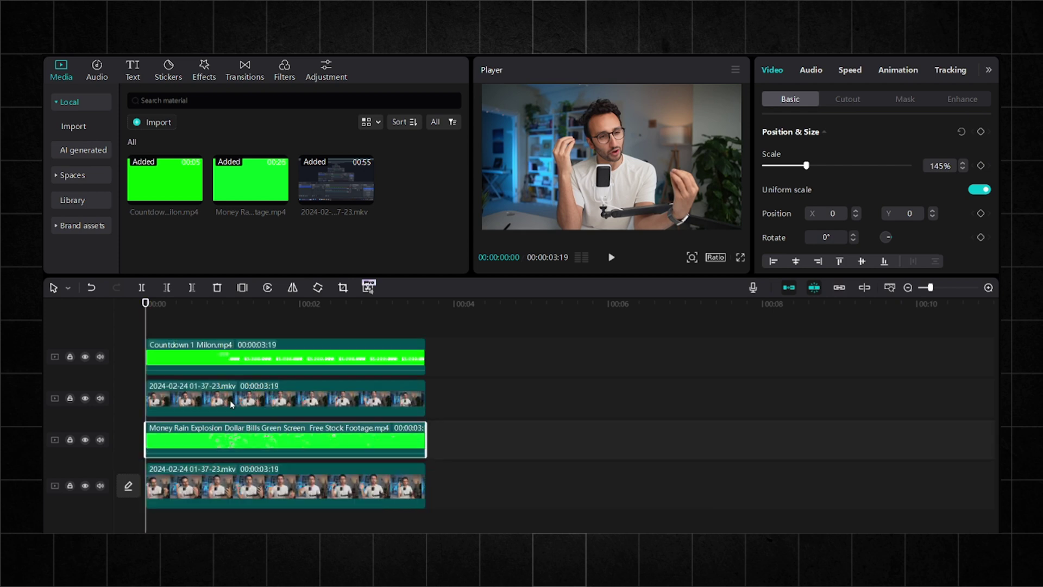
drag(152, 308, 212, 319)
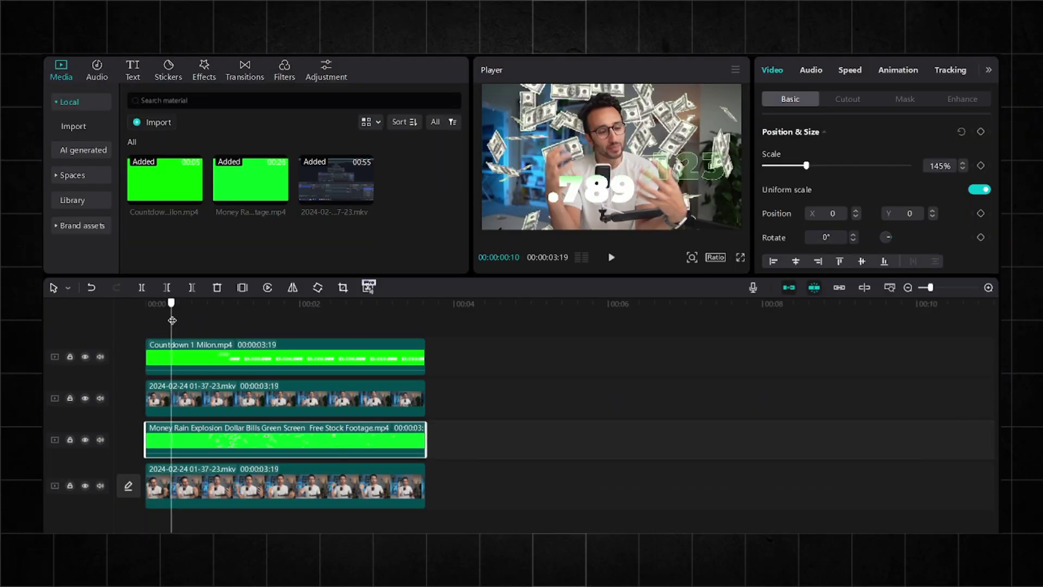
drag(215, 323, 228, 325)
drag(434, 447, 517, 447)
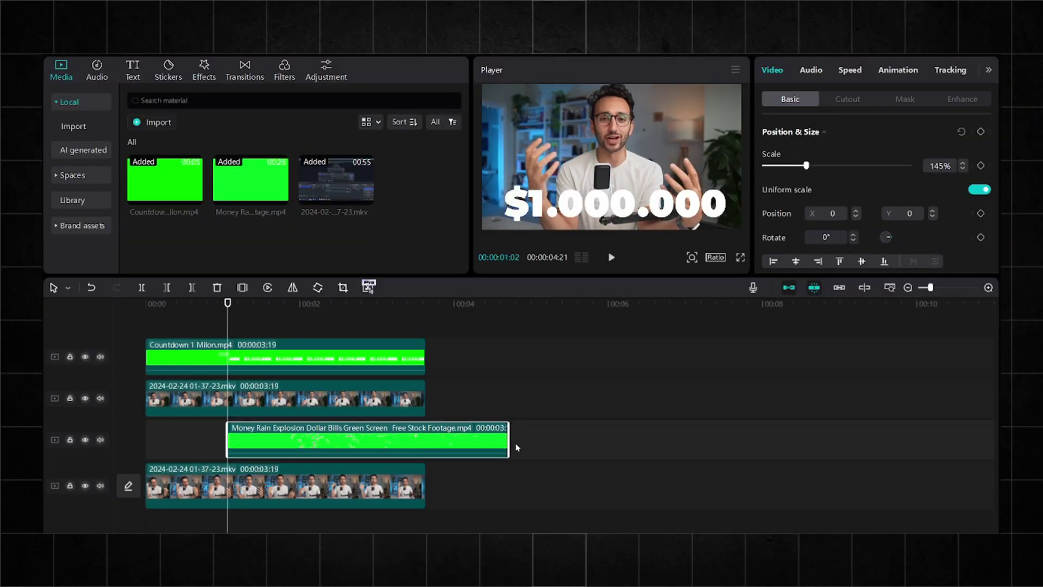
drag(419, 436, 419, 436)
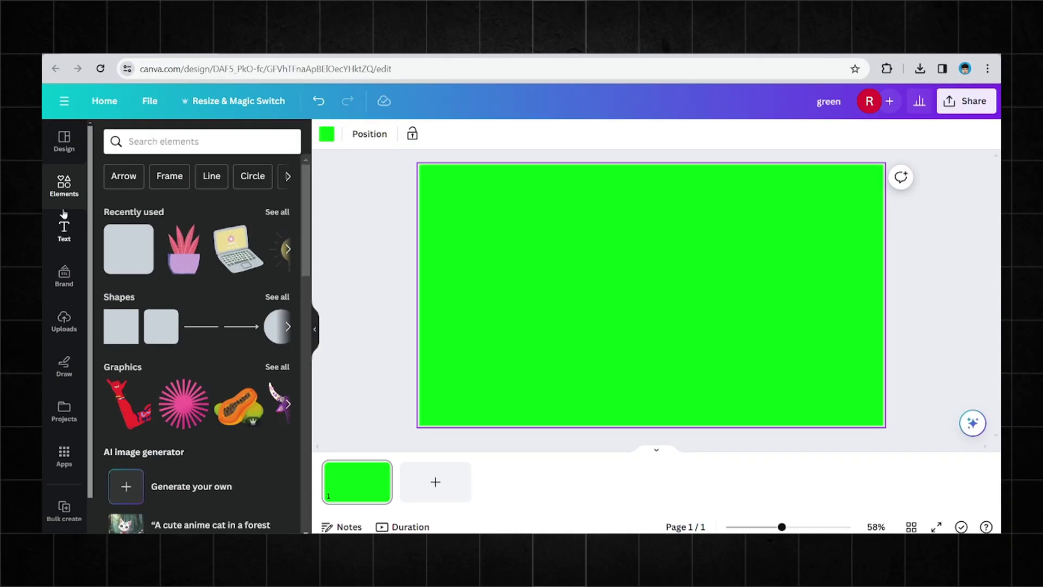
In Canva, add a rounded square to the green page, resize it around the centre and fill it with light grey
click(163, 337)
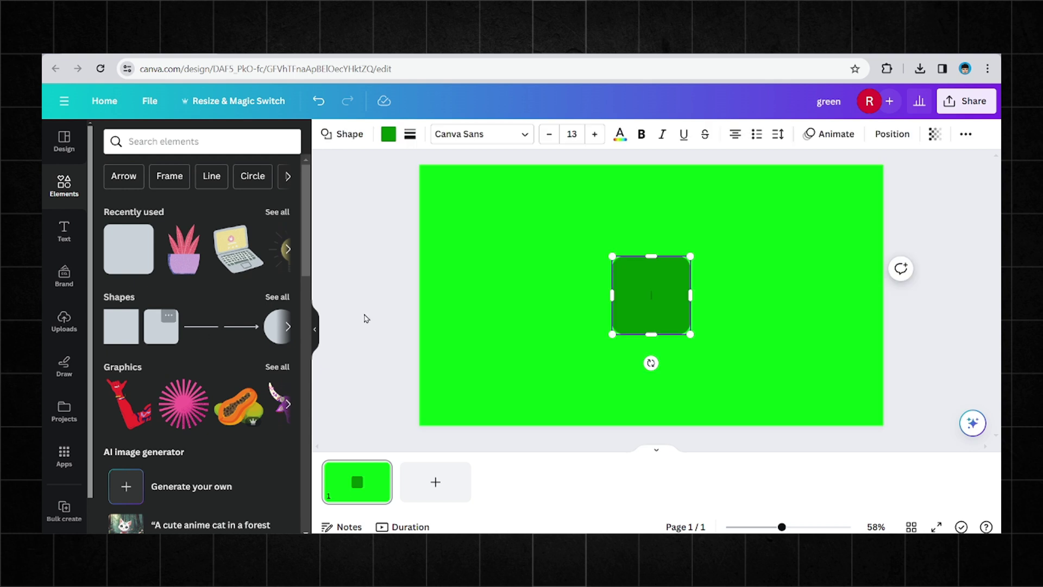
drag(691, 335, 669, 314)
click(388, 133)
click(253, 362)
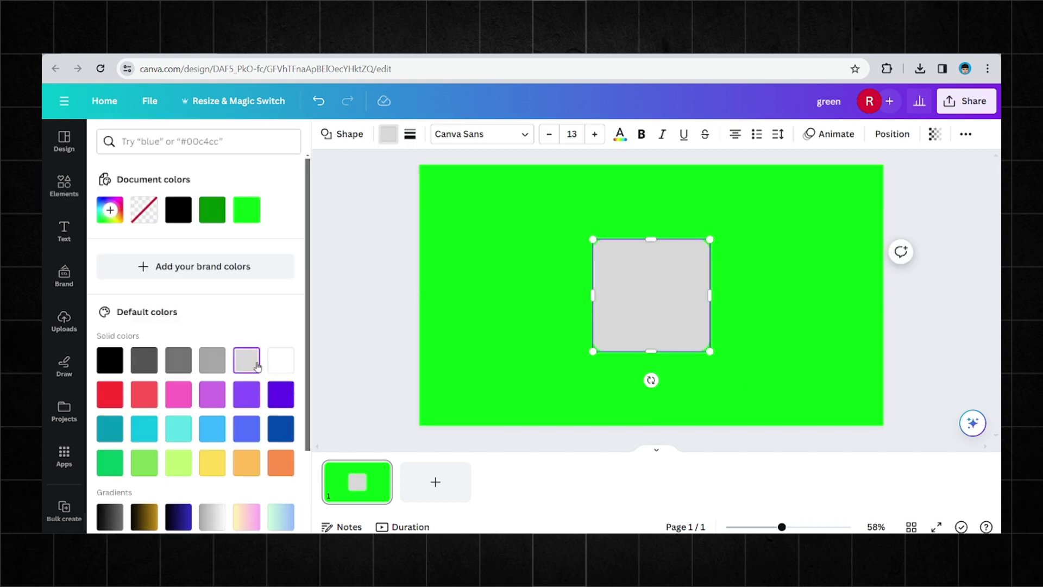
click(462, 326)
Search the elements for "clock" and centre the blue-rimmed, cream-faced clock graphic on the grey rounded square
click(63, 186)
click(138, 142)
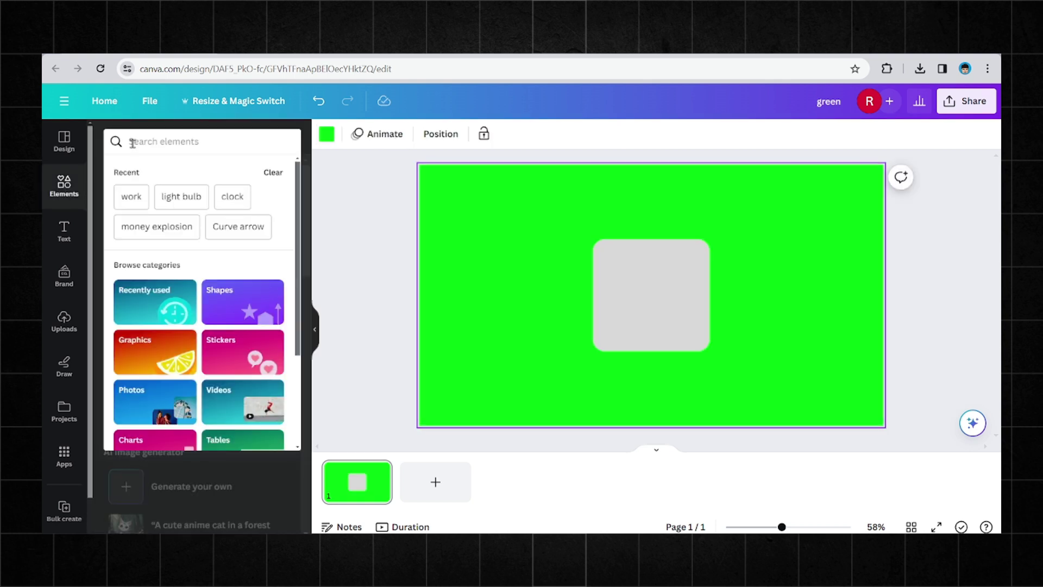
click(132, 143)
text(clock)
key(Return)
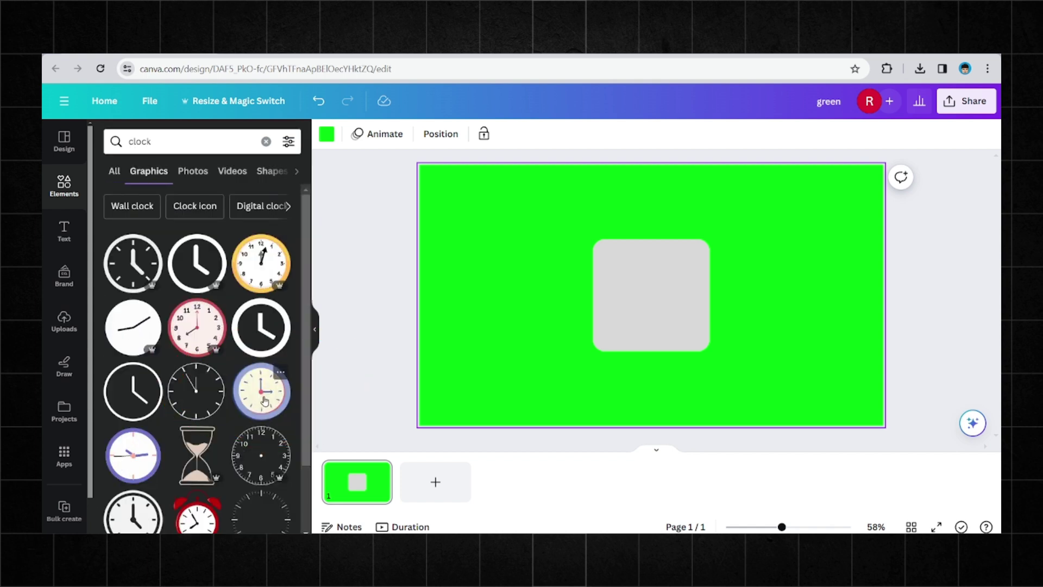
click(265, 402)
mouse_move(704, 352)
mouse_down()
mouse_move(677, 322)
mouse_move(701, 351)
mouse_up()
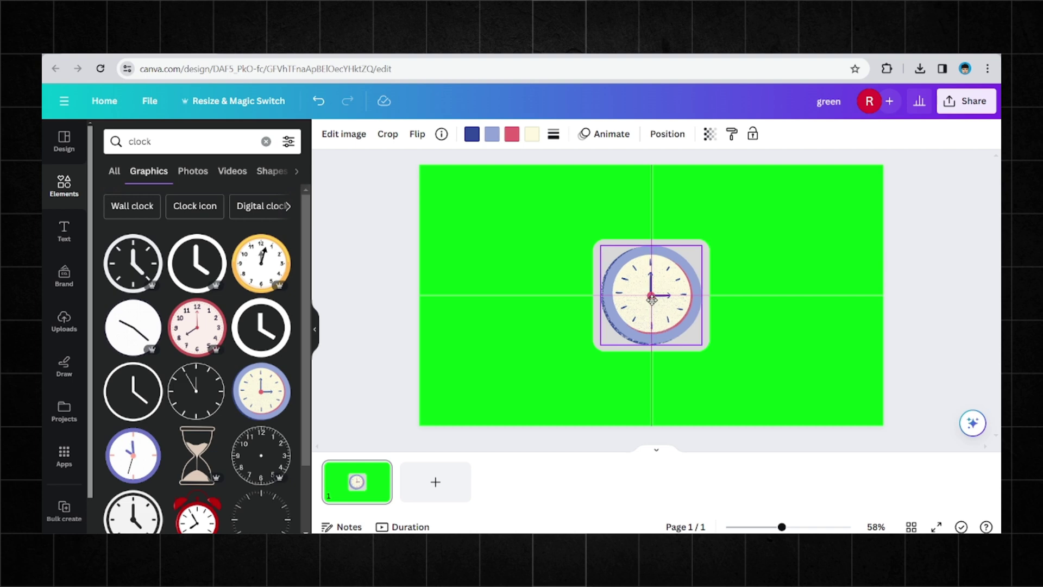
click(736, 321)
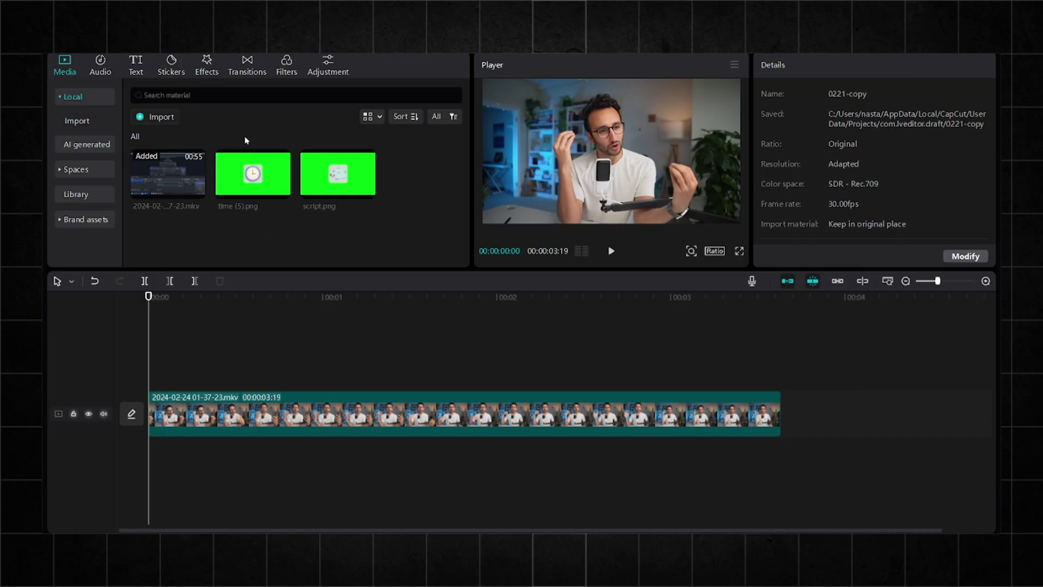
Switch to CapCut, place time (5).png on a track above the talking-head clip and trim its end to 00:00:03:19
click(273, 167)
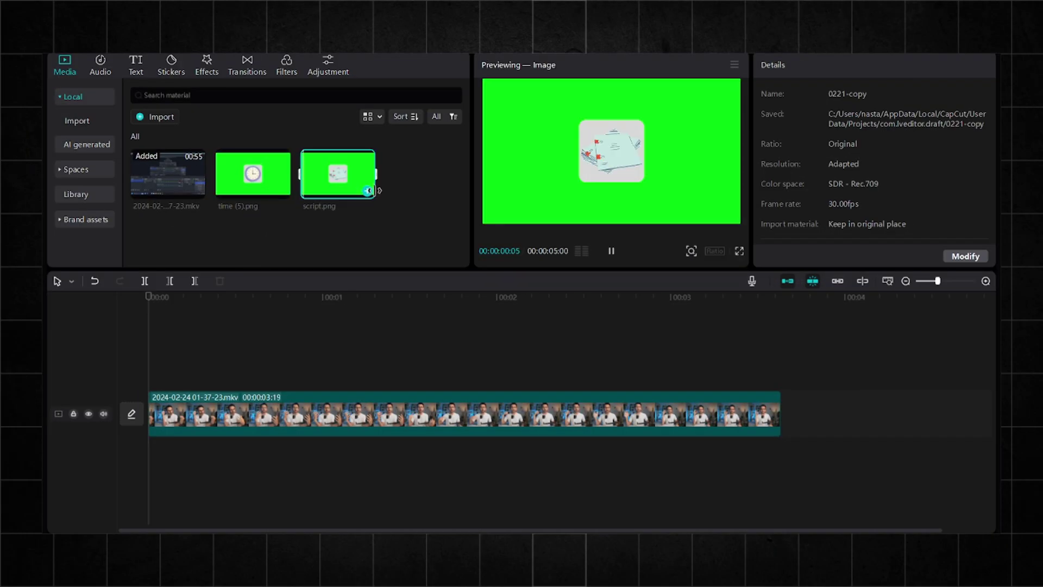
drag(258, 178, 151, 366)
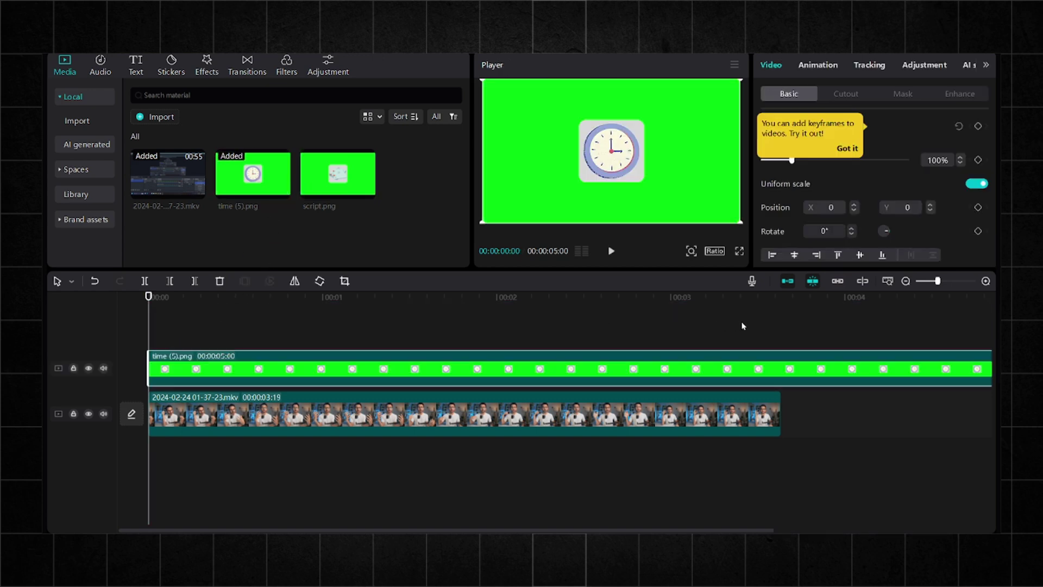
drag(740, 325, 780, 325)
click(289, 364)
key(ctrl+b)
click(219, 281)
Remove the green from the time (5).png clip with a Chroma key at strength 100
click(298, 353)
click(845, 94)
click(765, 126)
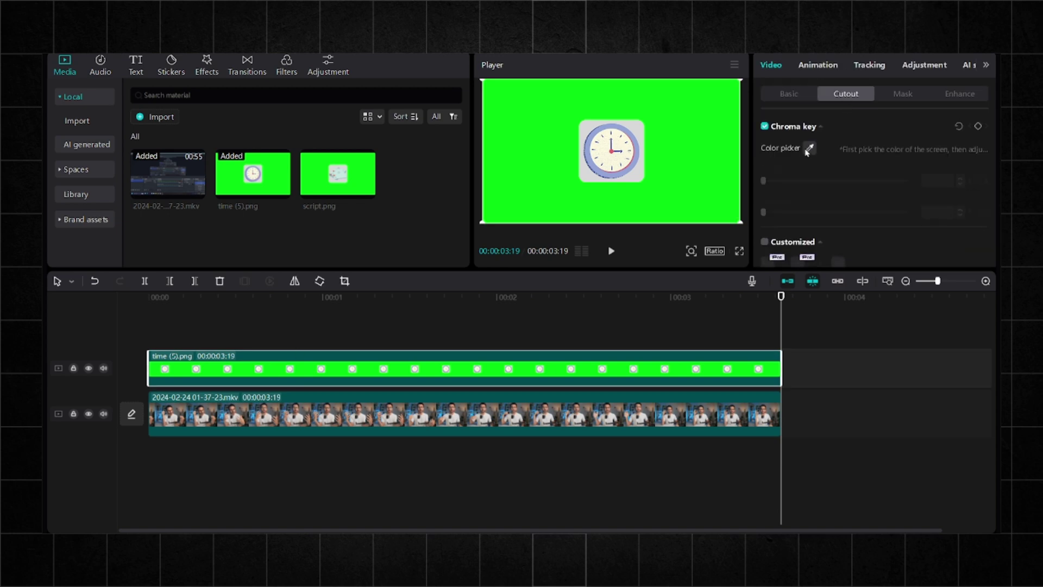
click(809, 148)
click(685, 152)
drag(763, 180, 907, 181)
Shrink the clock image to 64% and position it at X -1363, Y -172, with a position keyframe at 00:00:00:06
drag(782, 299, 136, 320)
drag(741, 222, 698, 200)
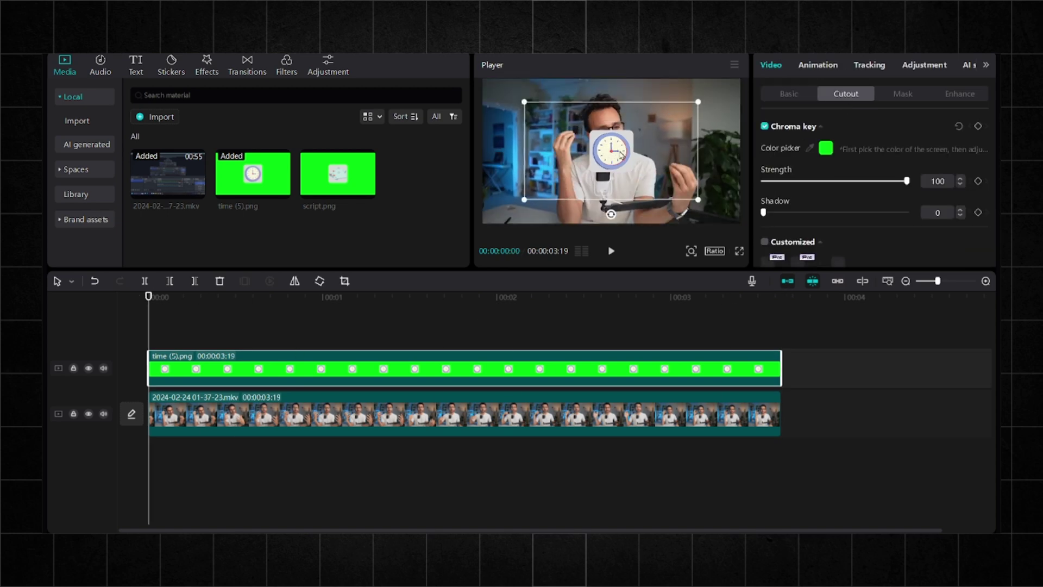
drag(623, 155, 516, 174)
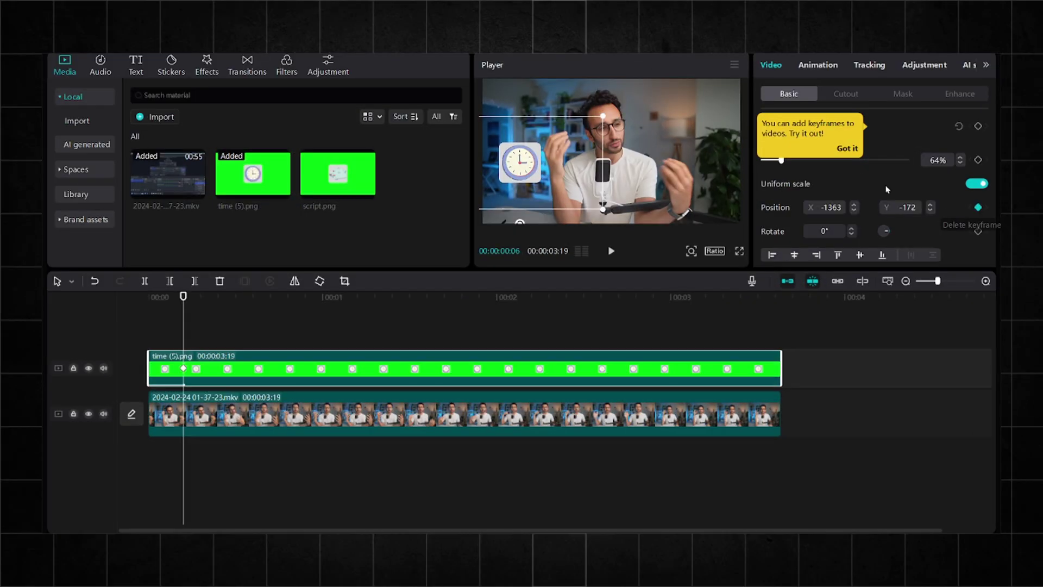
click(849, 149)
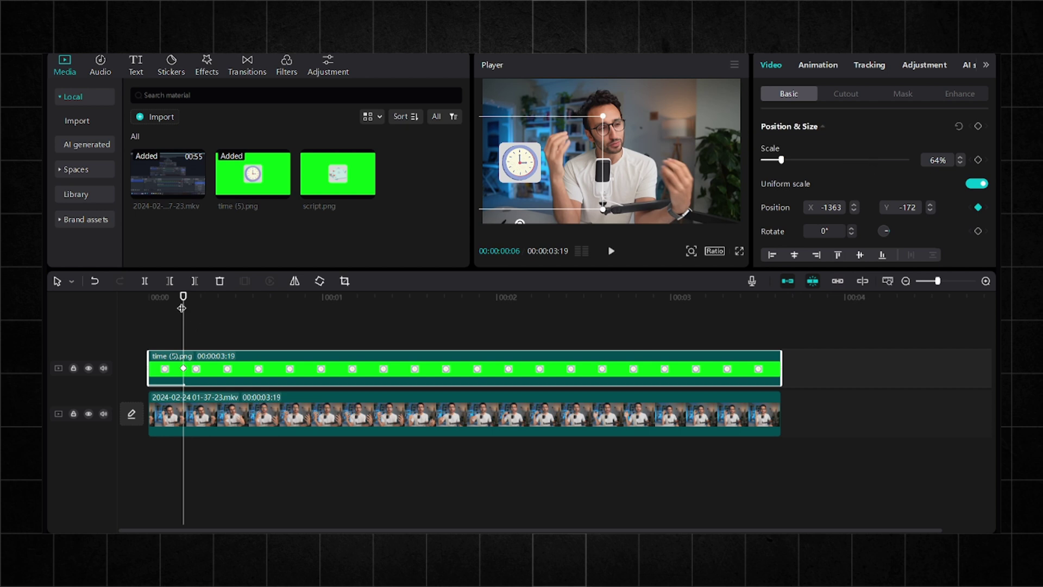
Preview the clip and animate the clock across the frame to the speaker's other hand with a keyframe at 00:00:00:26
key(space)
key(space)
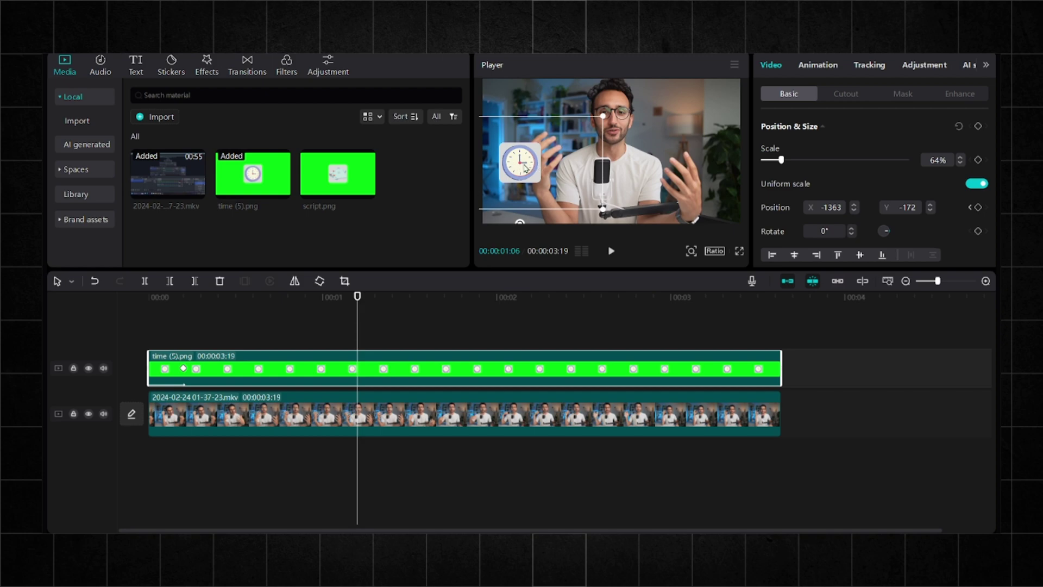
drag(525, 169, 700, 178)
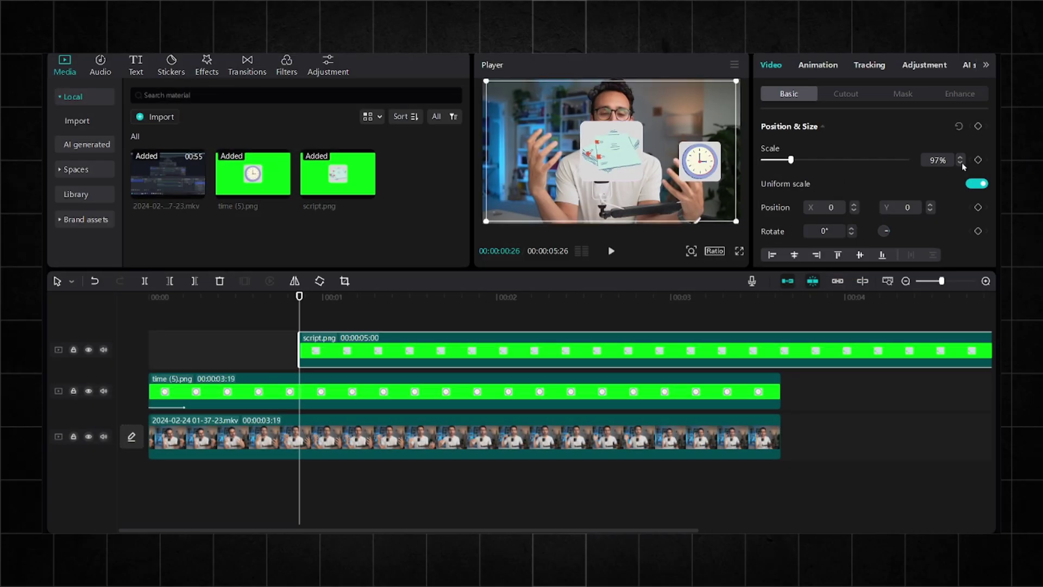
Scale the script.png overlay to 64% and place it exactly over the clock at X 1302, Y -154
scroll(963, 165, down, 20)
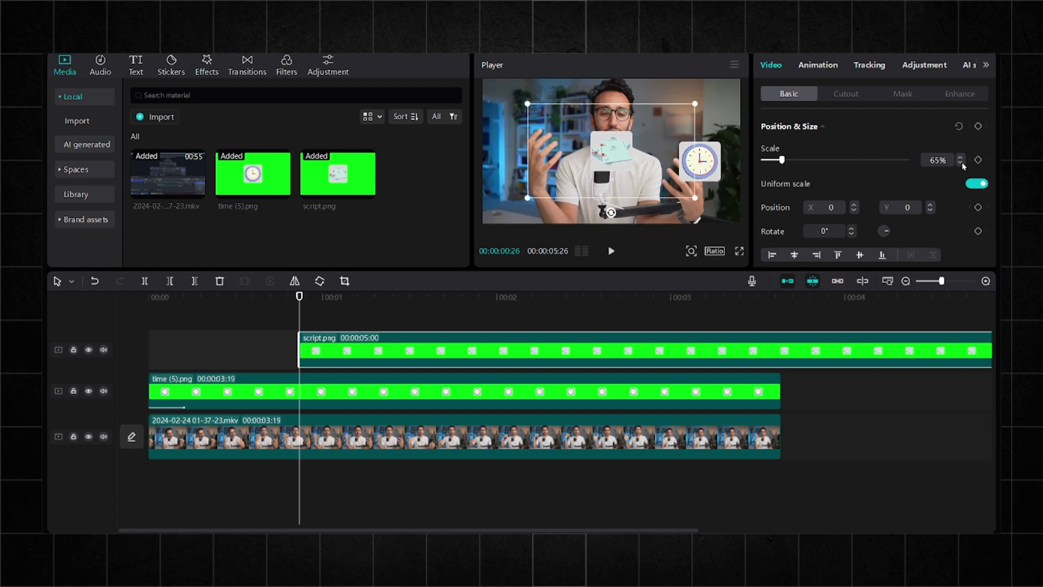
drag(678, 163, 704, 161)
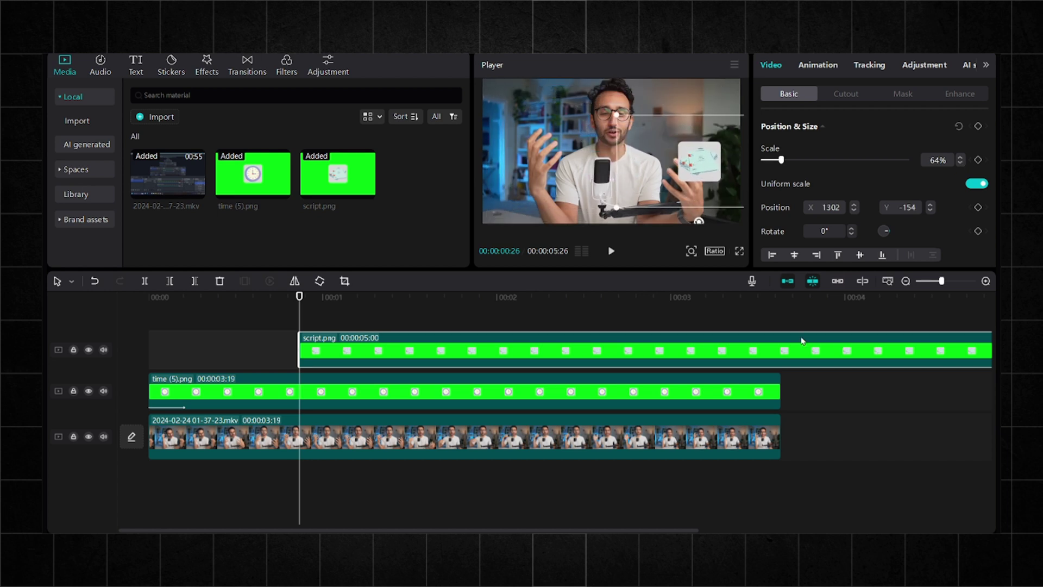
Trim the end of the script.png clip to match the end of the talking-head clip
click(788, 328)
click(777, 339)
click(194, 281)
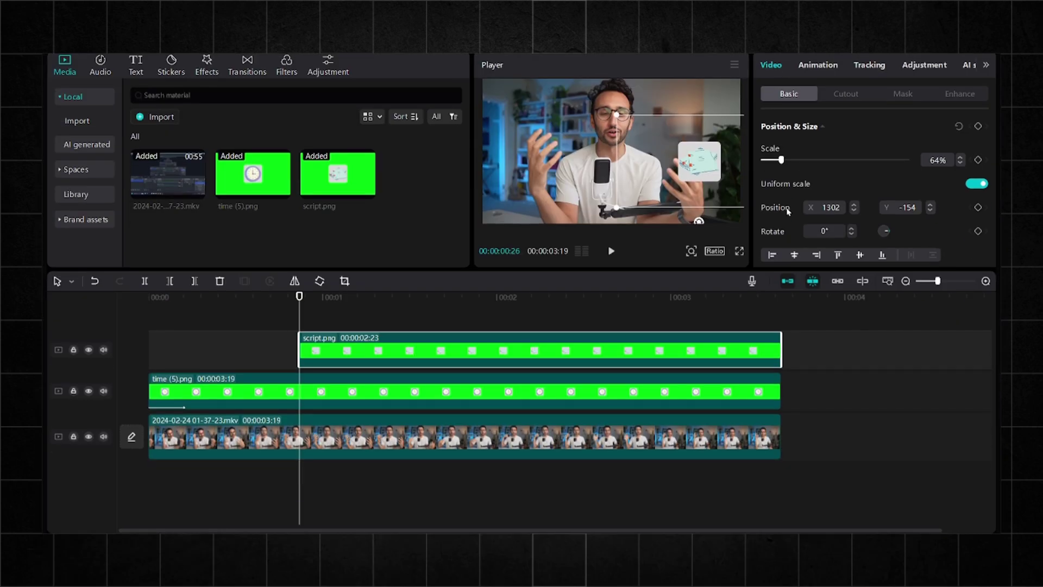
Apply the Fade In entrance animation to the script.png clip with a duration of 0.2 s
click(818, 65)
click(877, 190)
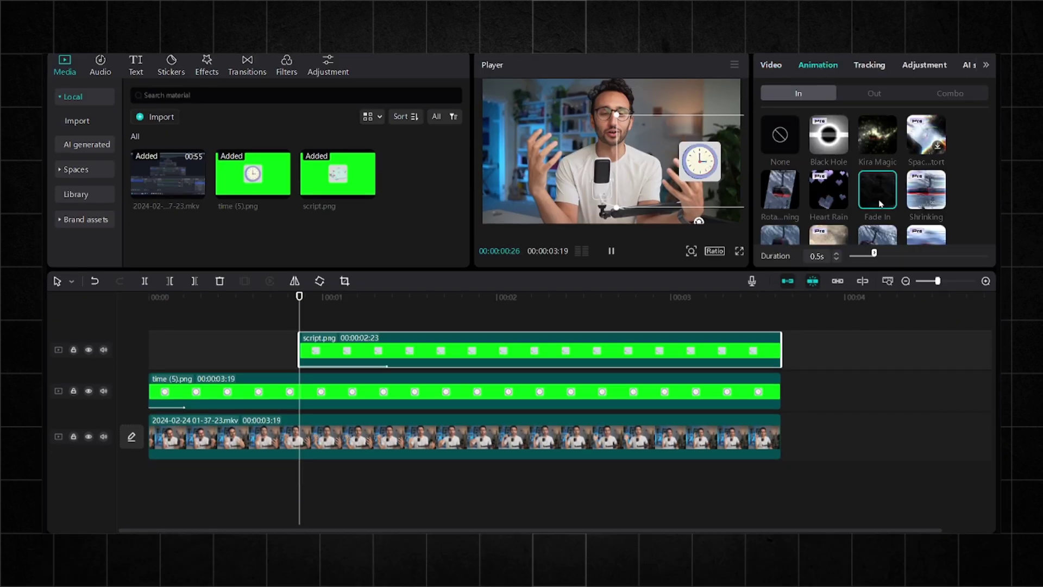
click(837, 259)
click(837, 259)
click(837, 259)
Shorten the time (5).png clip to a length of 00:00:00:27, just past the start of script.png
click(334, 382)
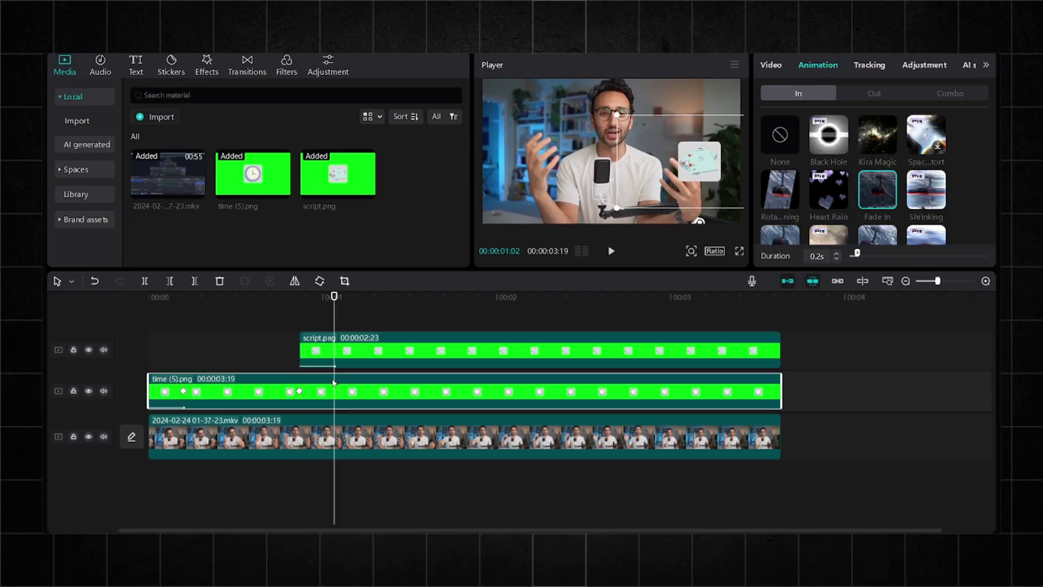
drag(334, 300, 315, 301)
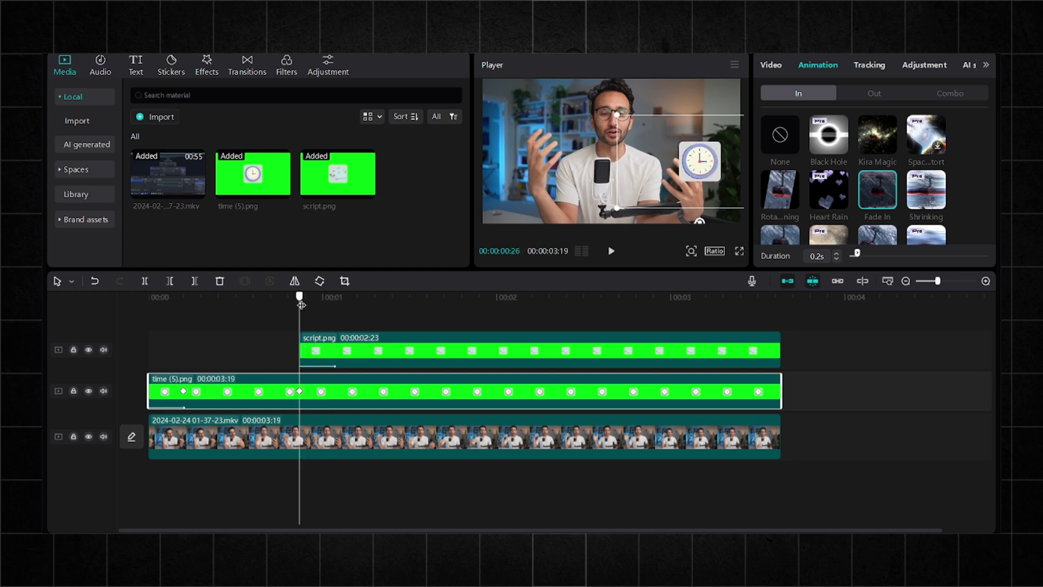
drag(781, 393, 301, 389)
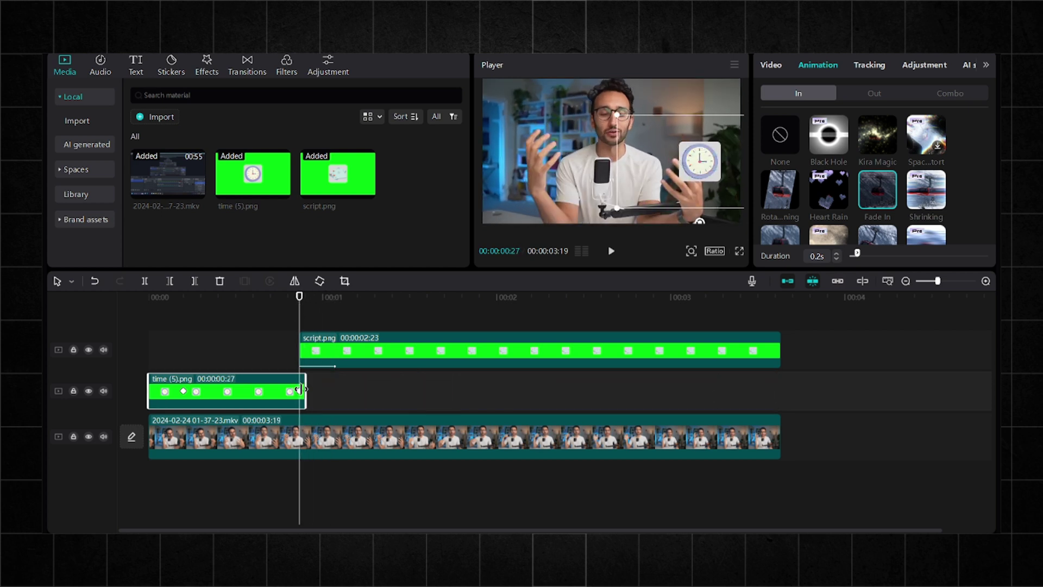
Play the transition, shift the script.png clip to start at 00:00:00:24 and extend the time (5).png clip to 00:00:00:28
drag(300, 297, 148, 297)
click(611, 251)
click(288, 297)
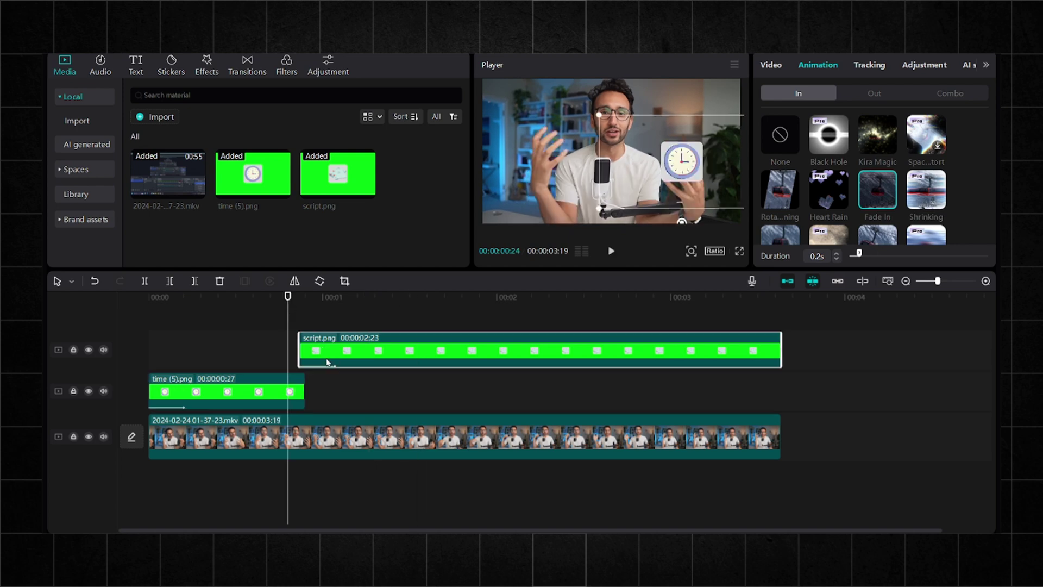
drag(328, 363, 317, 363)
click(306, 382)
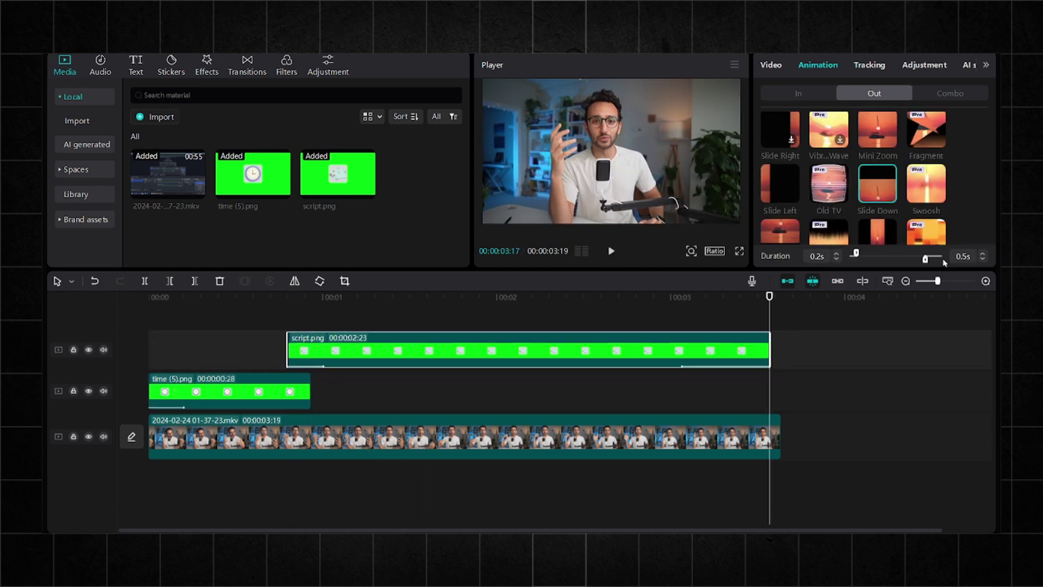